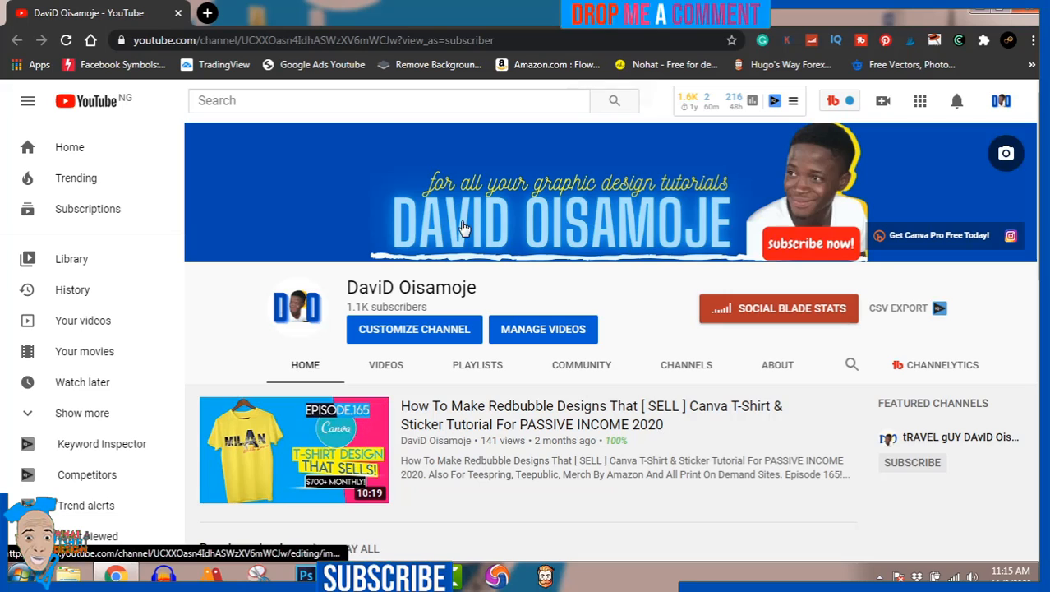
Step: Open the Canva home page in a new browser tab
{"action": "left_click", "coordinate": [208, 13]}
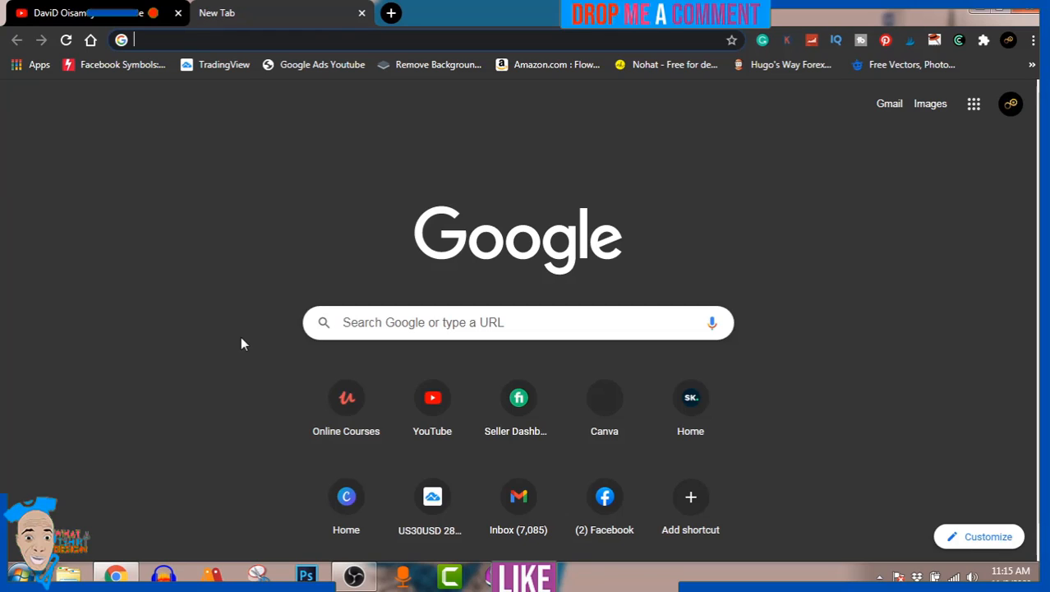
{"action": "left_click", "coordinate": [344, 500]}
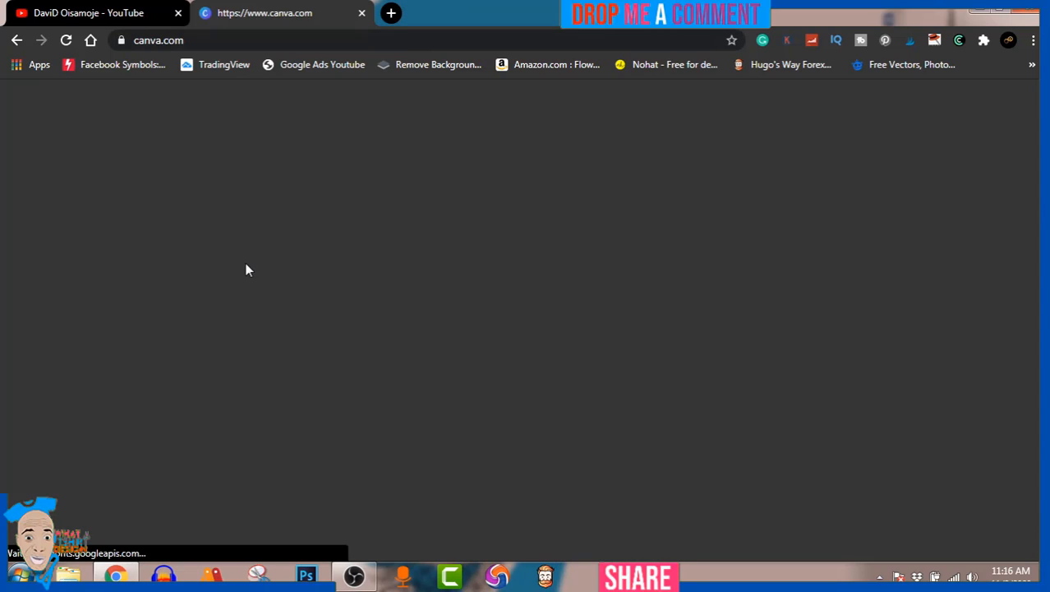
{"action": "left_click", "coordinate": [91, 12]}
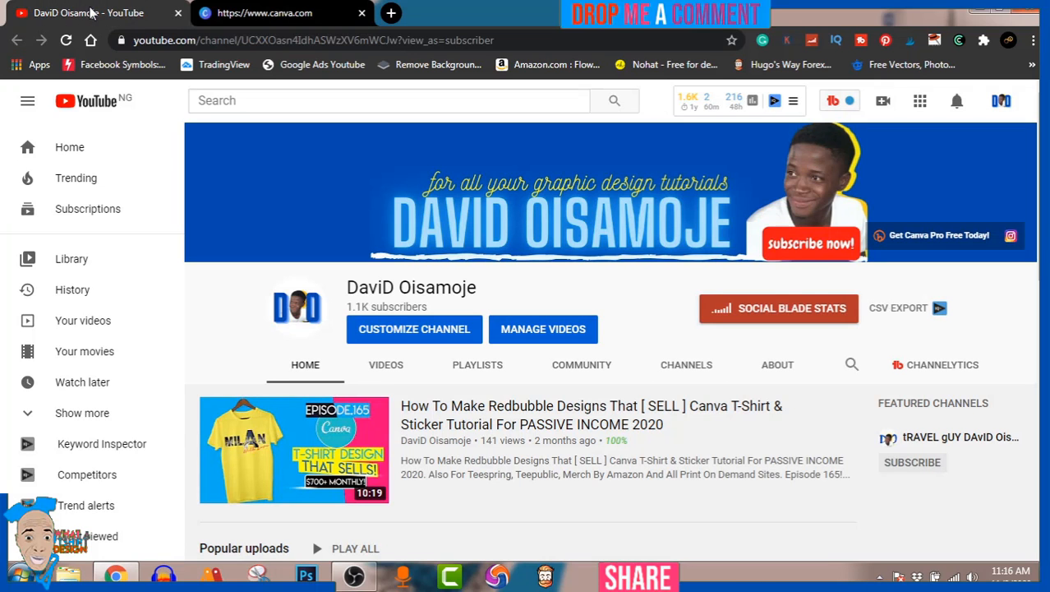
{"action": "left_click", "coordinate": [256, 15]}
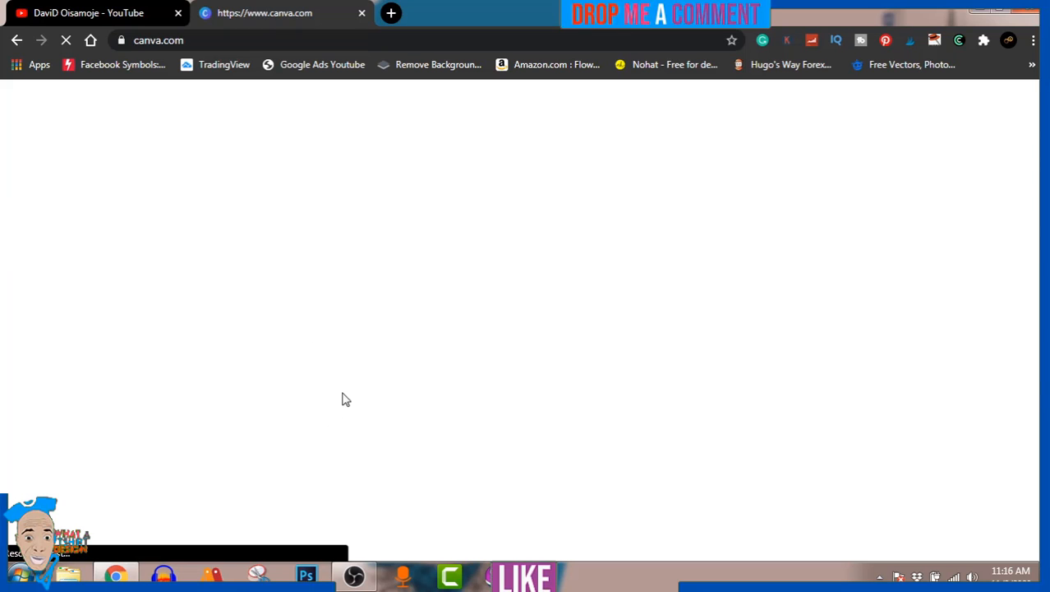
{"action": "left_click", "coordinate": [354, 575]}
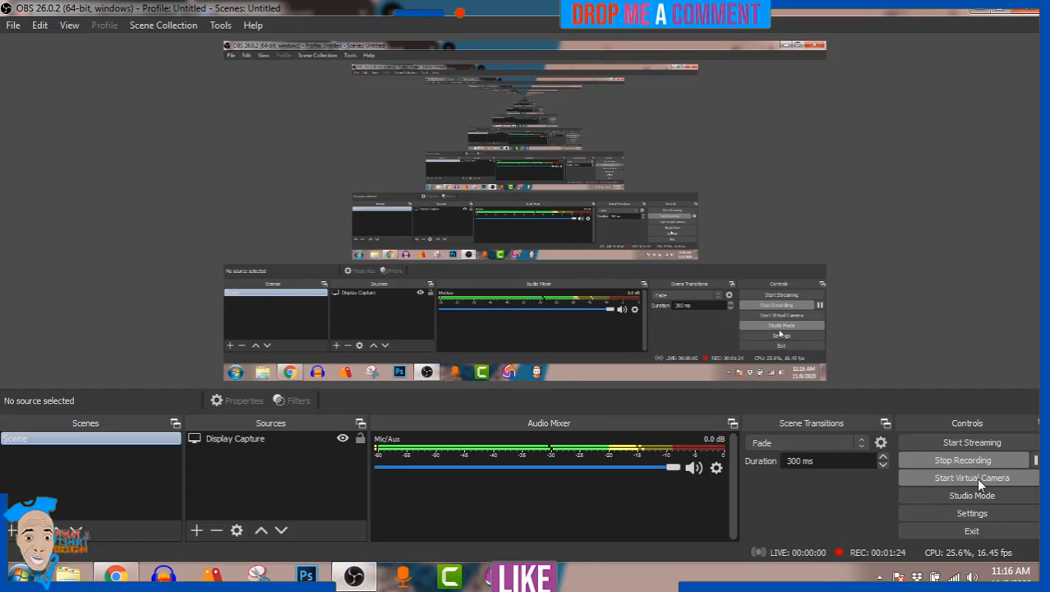
{"action": "left_click", "coordinate": [1035, 460]}
{"action": "left_click", "coordinate": [1035, 461]}
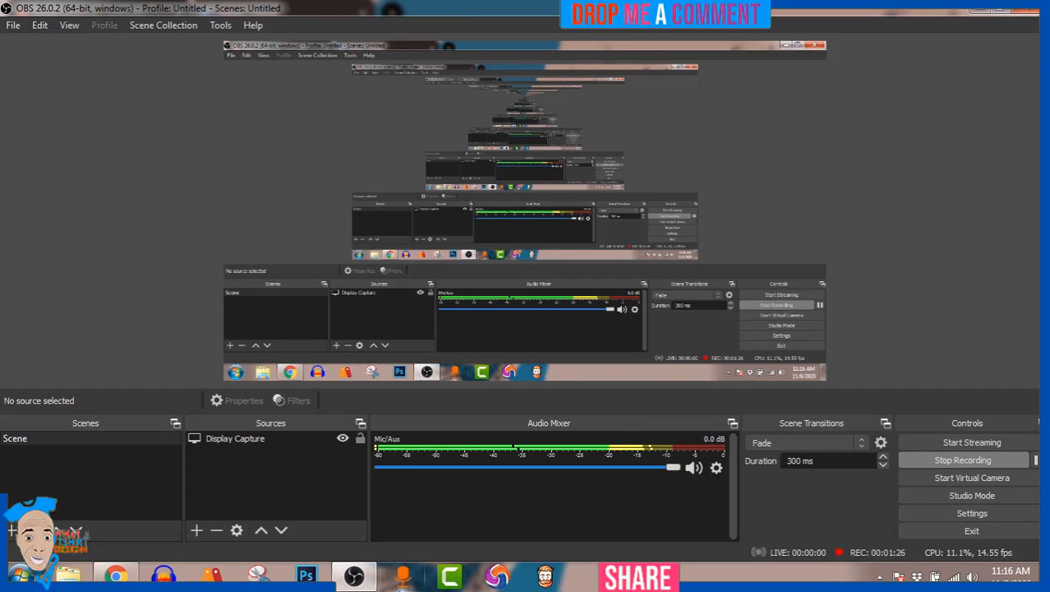
{"action": "left_click", "coordinate": [116, 575]}
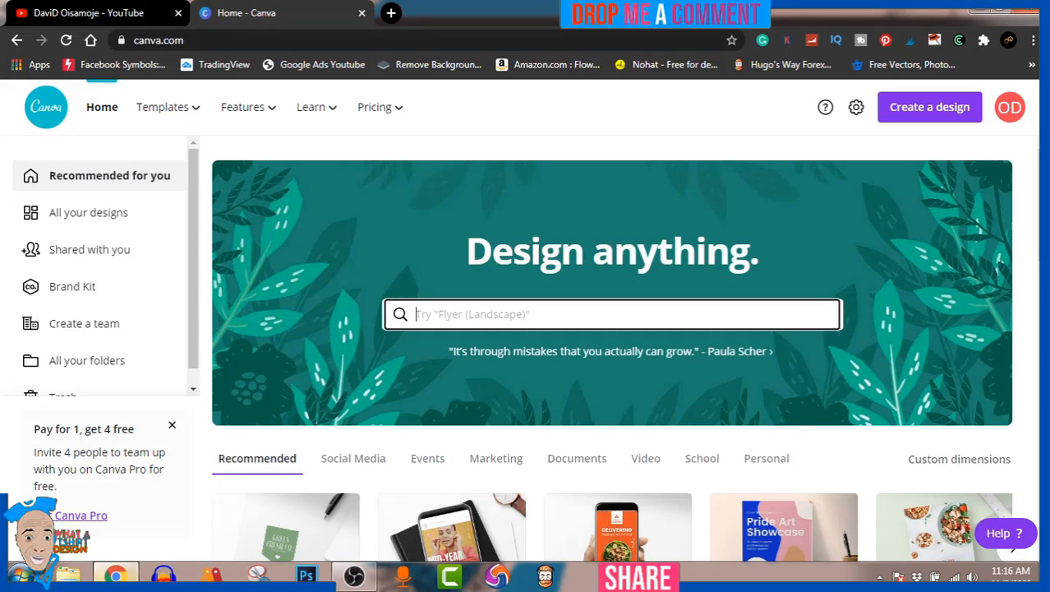
Step: Create a new blank design with custom dimensions of 4500 × 5400 px
{"action": "left_click", "coordinate": [925, 114]}
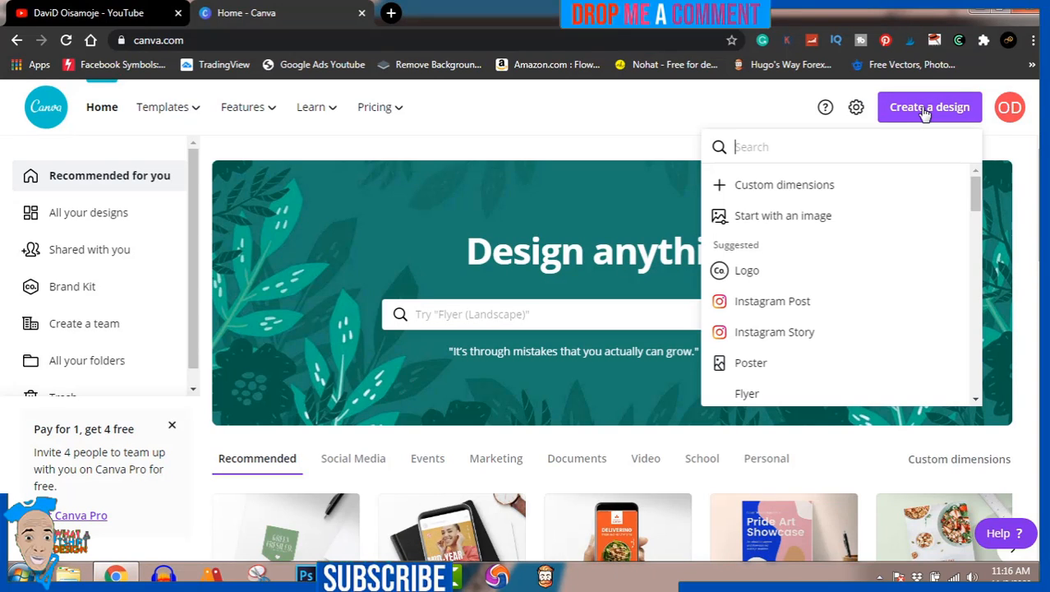
{"action": "left_click", "coordinate": [810, 189]}
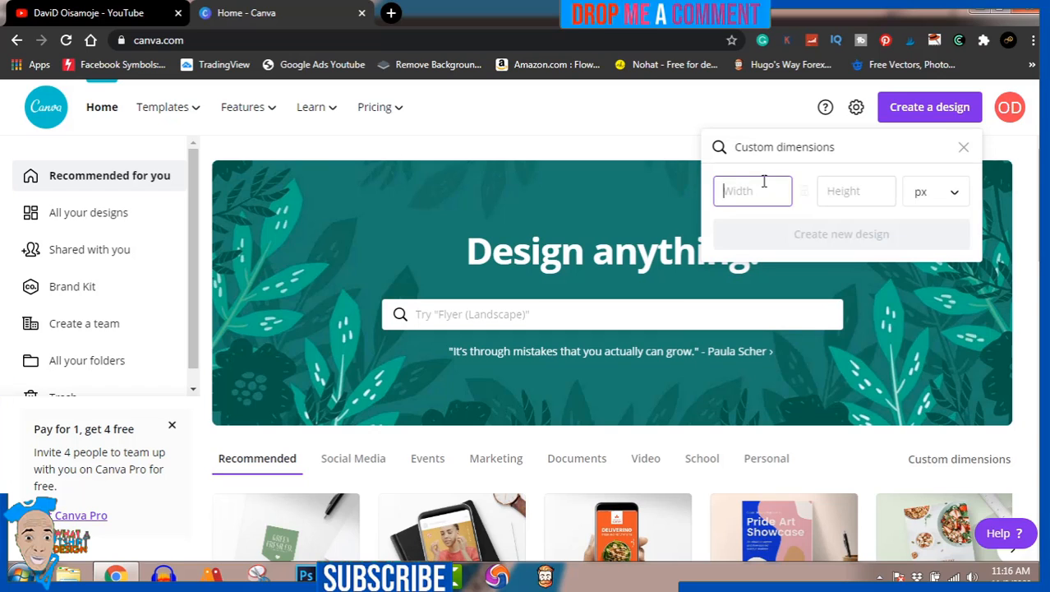
{"action": "type", "text": "4500"}
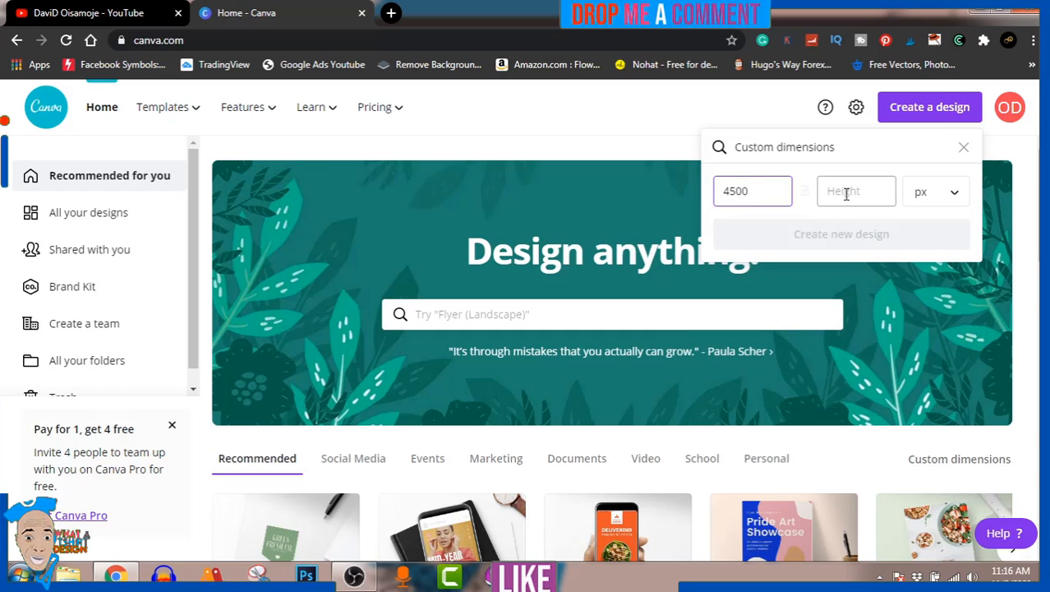
{"action": "left_click", "coordinate": [846, 193]}
{"action": "type", "text": "54"}
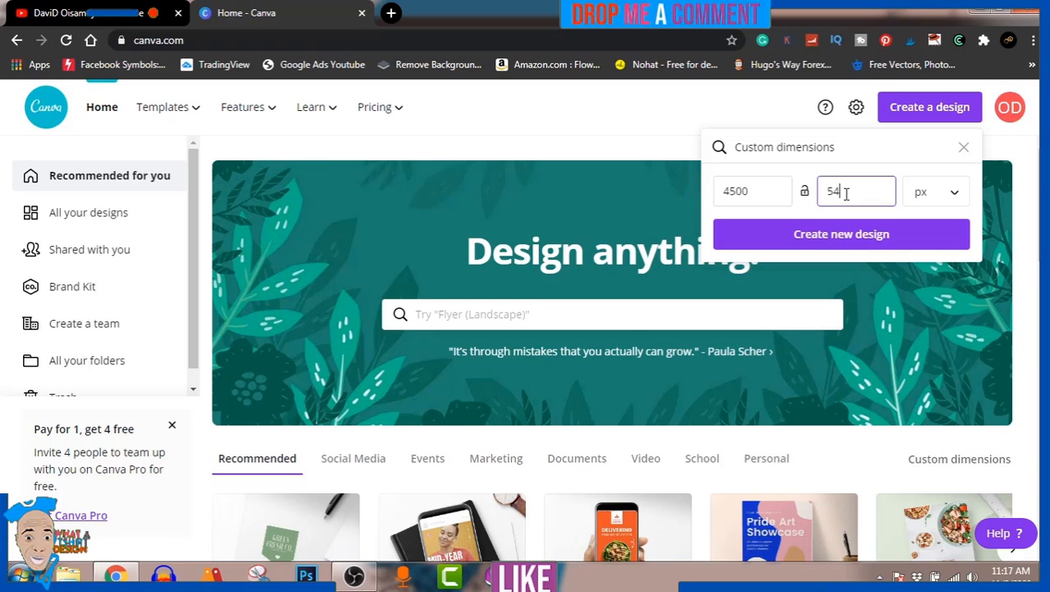
{"action": "type", "text": "00"}
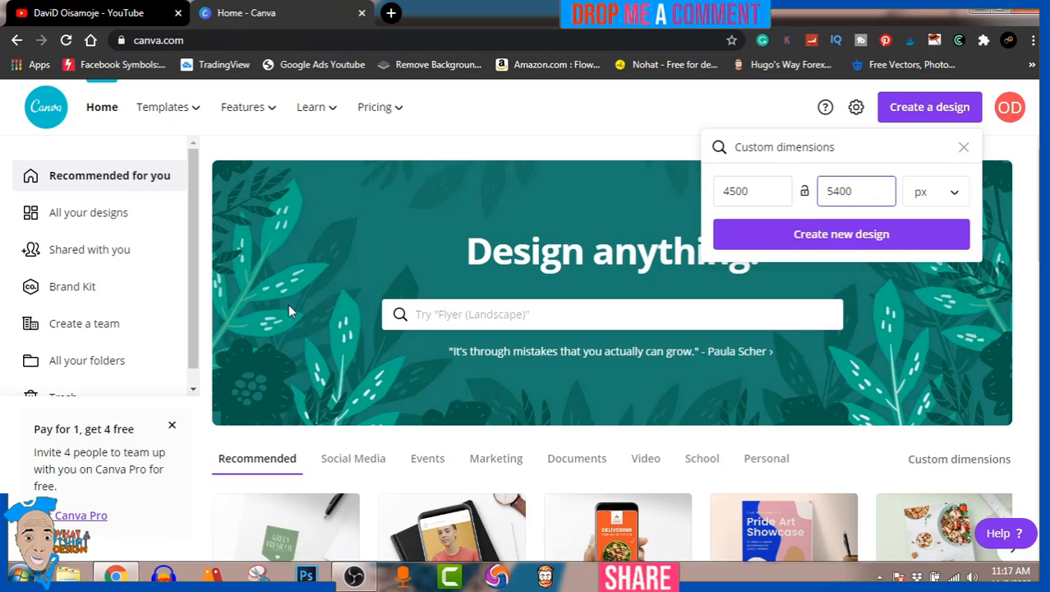
{"action": "left_click", "coordinate": [170, 428]}
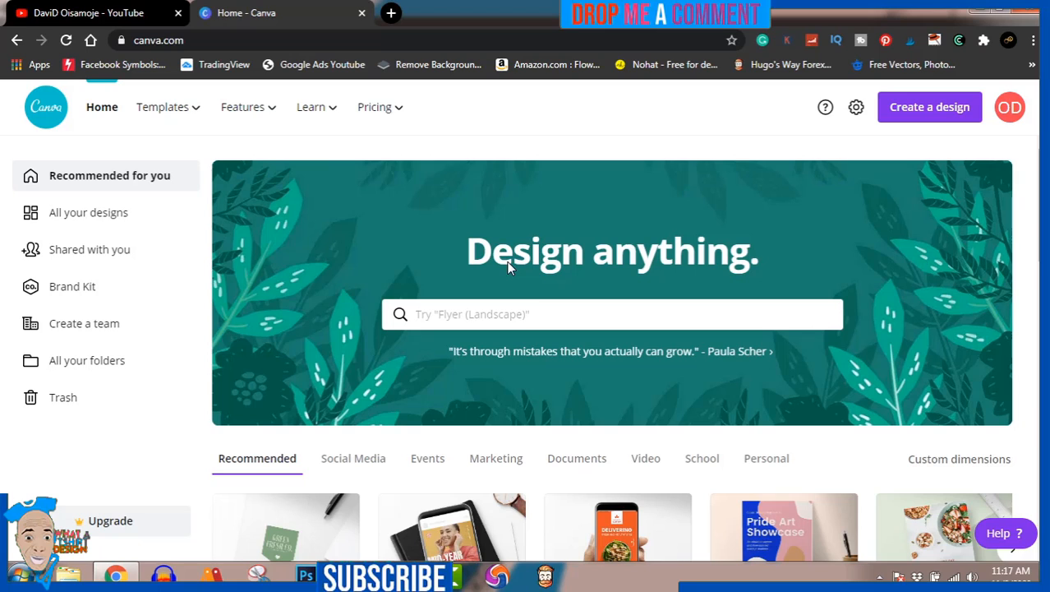
{"action": "left_click", "coordinate": [944, 114]}
{"action": "left_click", "coordinate": [788, 186]}
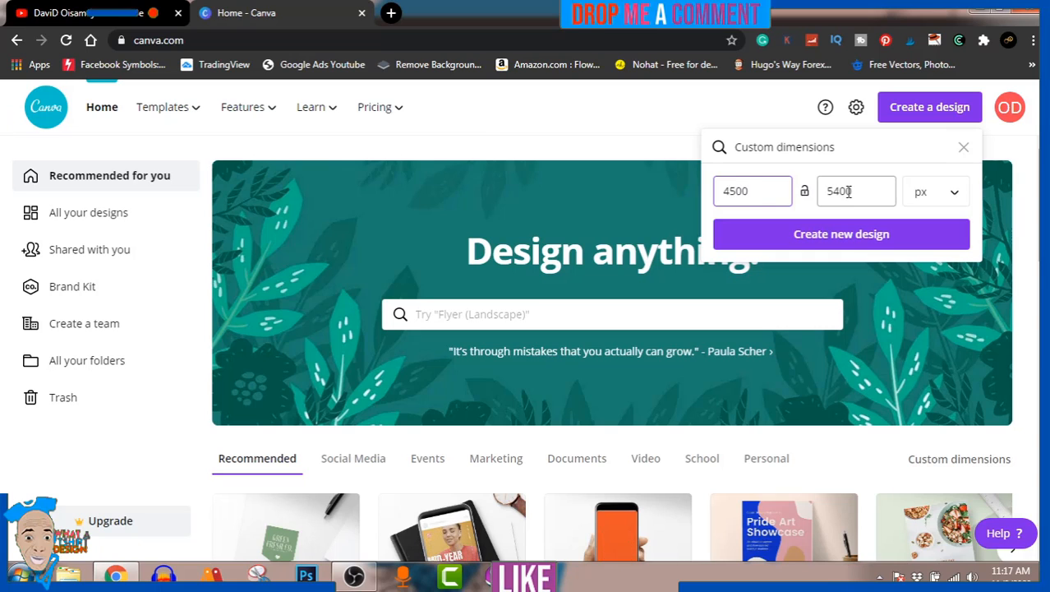
{"action": "left_click", "coordinate": [863, 233]}
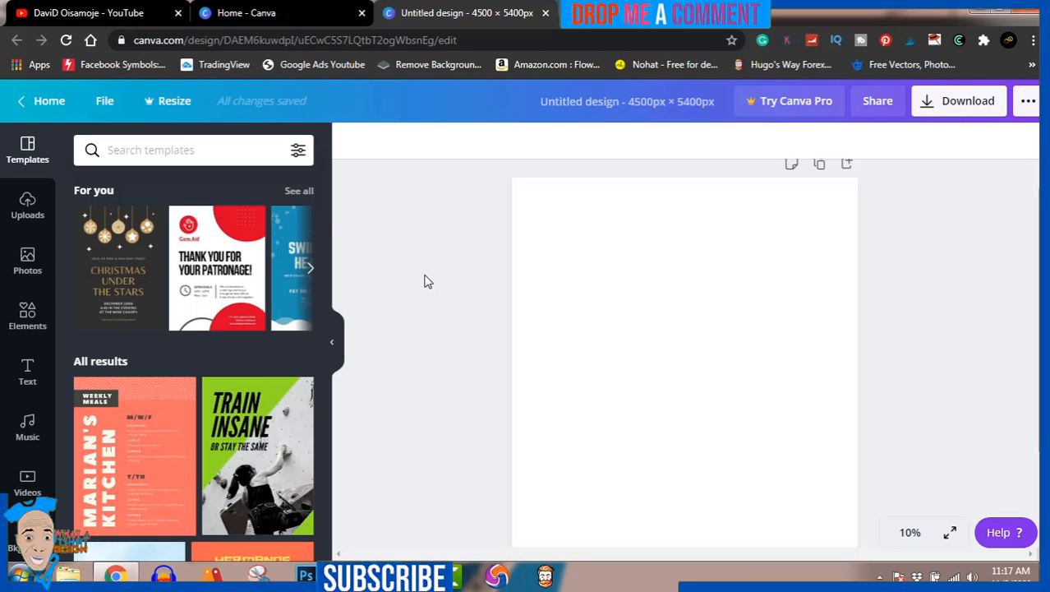
Step: Add the purple PLAY text style to the page, enlarge it to font size 884 and place it in the upper half
{"action": "left_click", "coordinate": [27, 374]}
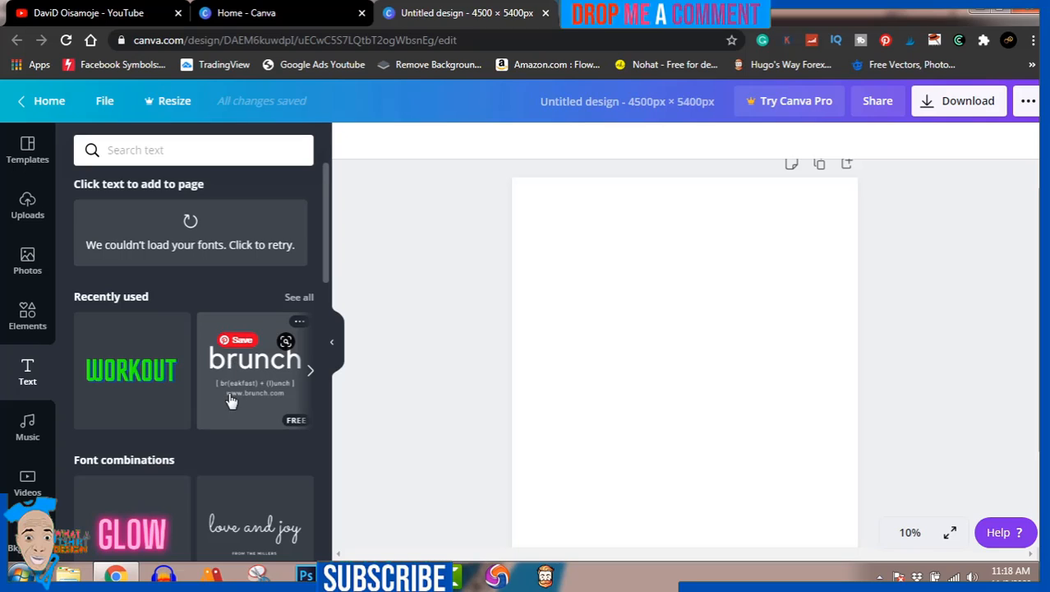
{"action": "scroll", "coordinate": [231, 399], "scroll_direction": "down", "scroll_amount": 2}
{"action": "scroll", "coordinate": [231, 399], "scroll_direction": "down", "scroll_amount": 3}
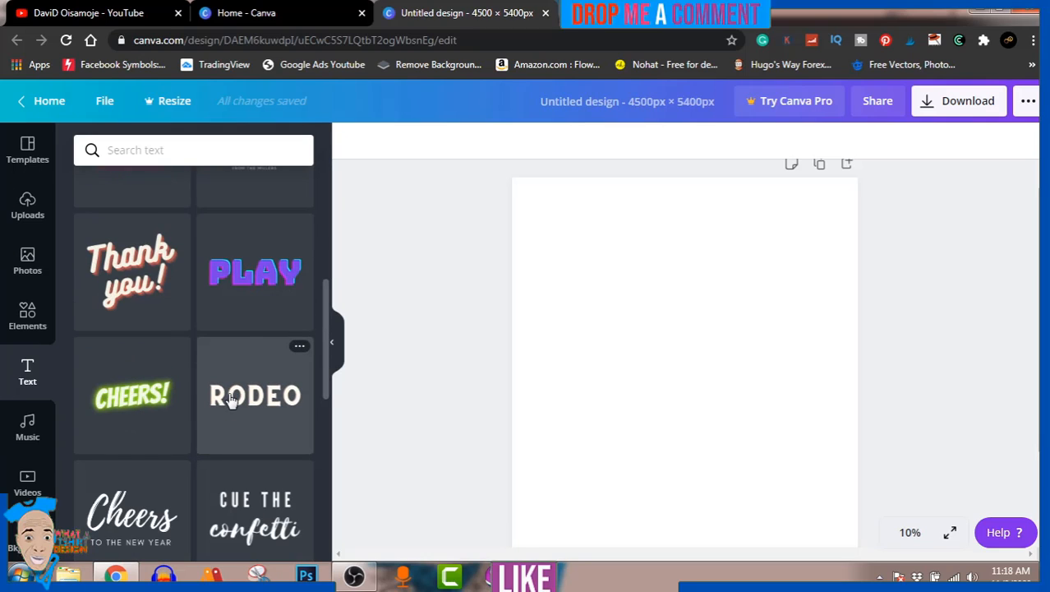
{"action": "left_click", "coordinate": [257, 276]}
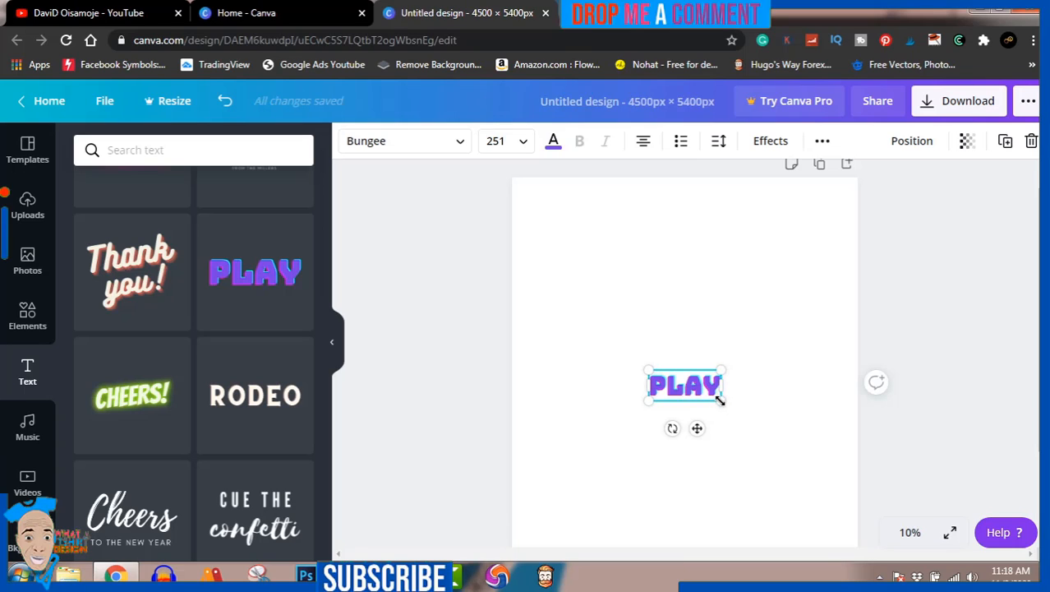
{"action": "left_click_drag", "start_coordinate": [720, 401], "coordinate": [893, 492]}
{"action": "left_click_drag", "start_coordinate": [806, 434], "coordinate": [730, 323]}
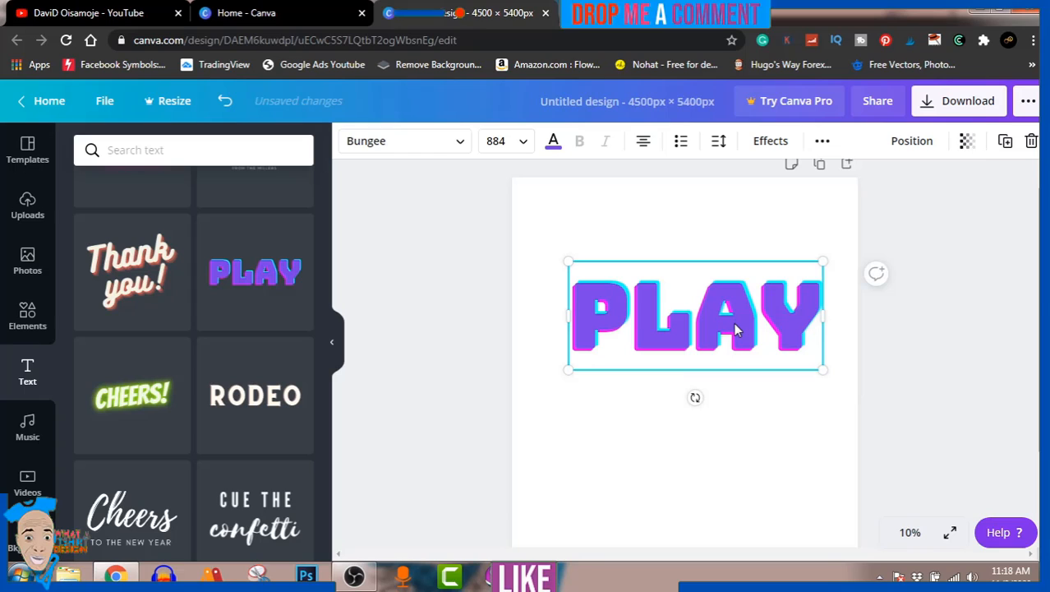
Step: Replace the PLAY text with 9 and move it to the left part of the page
{"action": "left_click", "coordinate": [735, 328]}
{"action": "double_click", "coordinate": [735, 324]}
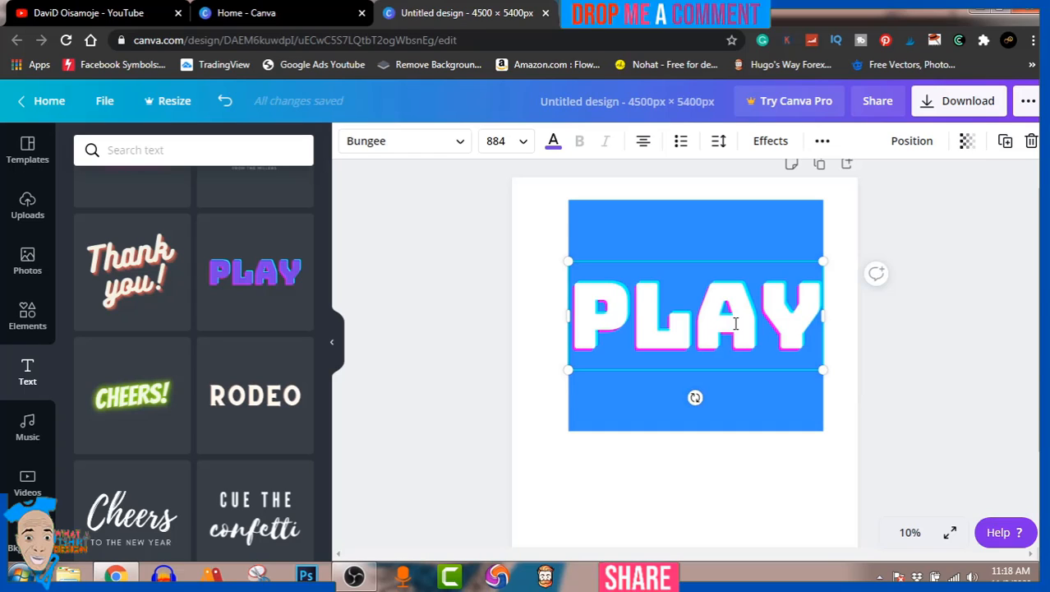
{"action": "type", "text": "9"}
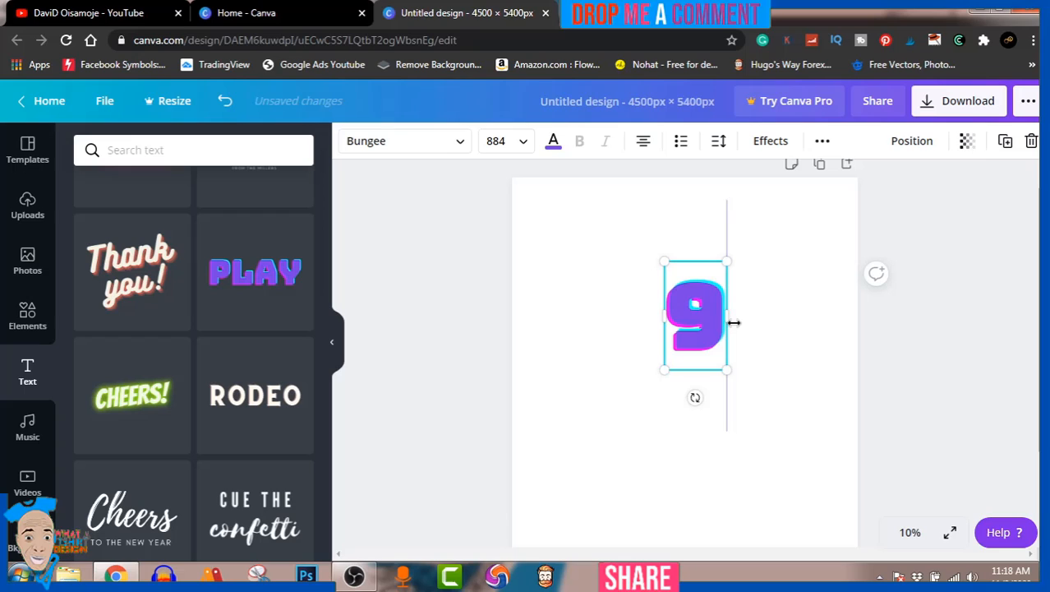
{"action": "left_click", "coordinate": [407, 341]}
{"action": "left_click", "coordinate": [694, 319]}
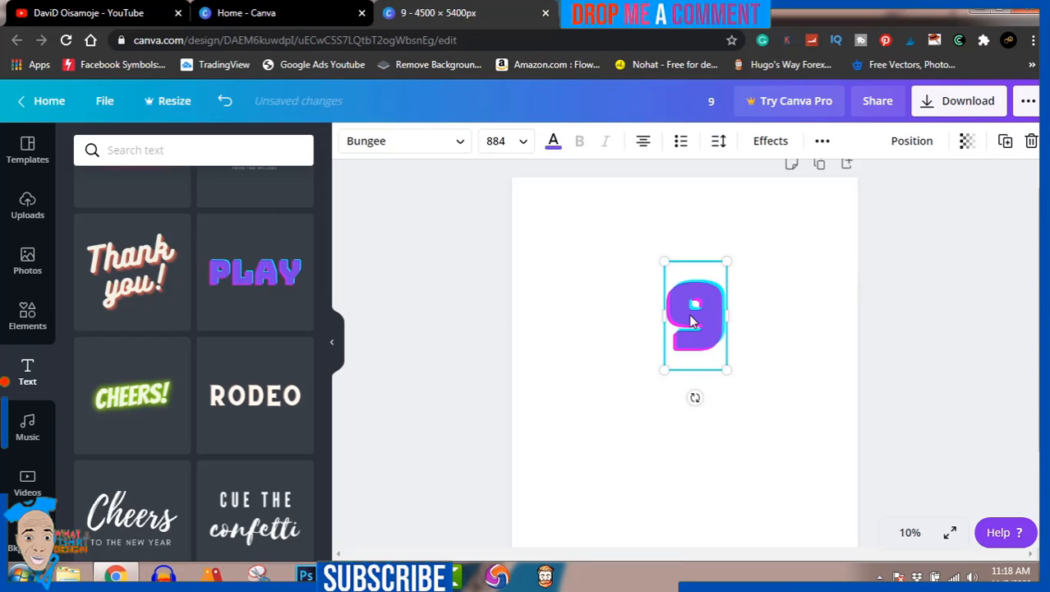
{"action": "left_click_drag", "start_coordinate": [692, 320], "coordinate": [583, 311]}
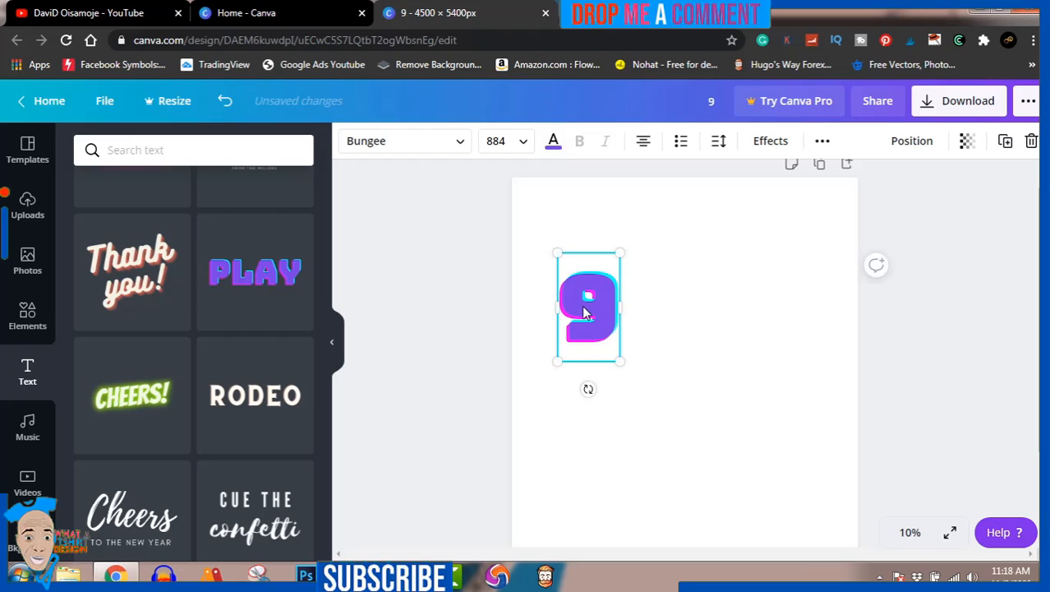
{"action": "left_click", "coordinate": [478, 331]}
{"action": "left_click", "coordinate": [586, 309]}
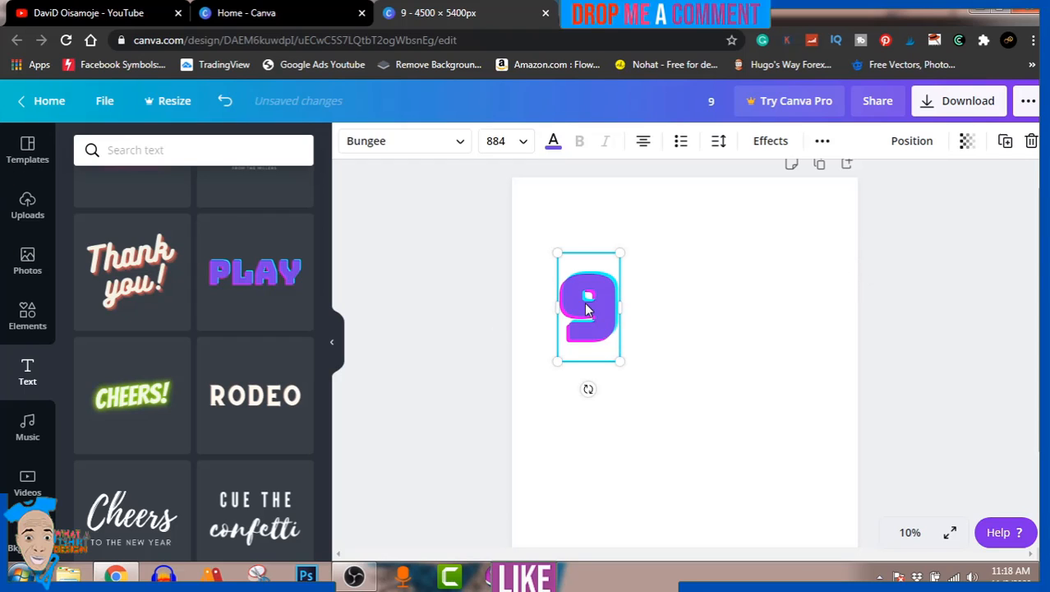
Step: Change the text colour of the 9 to black from the default colours
{"action": "left_click", "coordinate": [553, 141]}
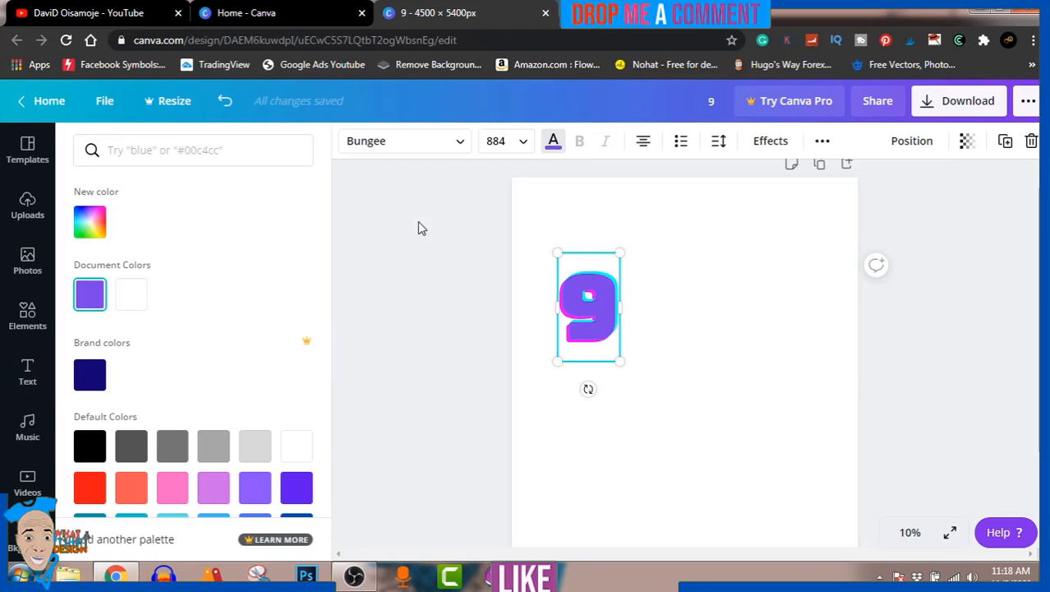
{"action": "left_click", "coordinate": [171, 487]}
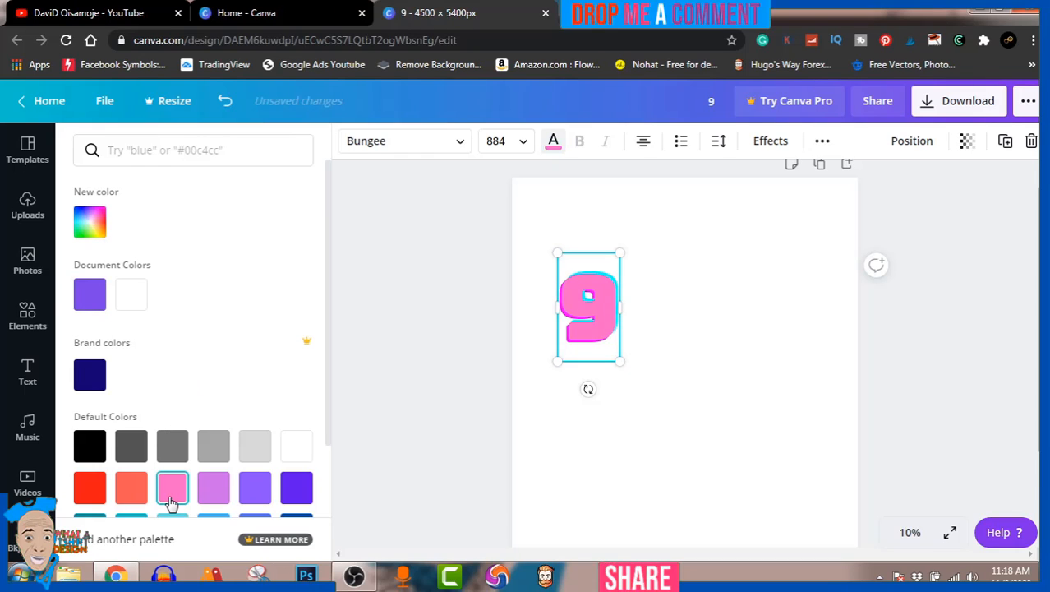
{"action": "scroll", "coordinate": [223, 354], "scroll_direction": "down", "scroll_amount": 1}
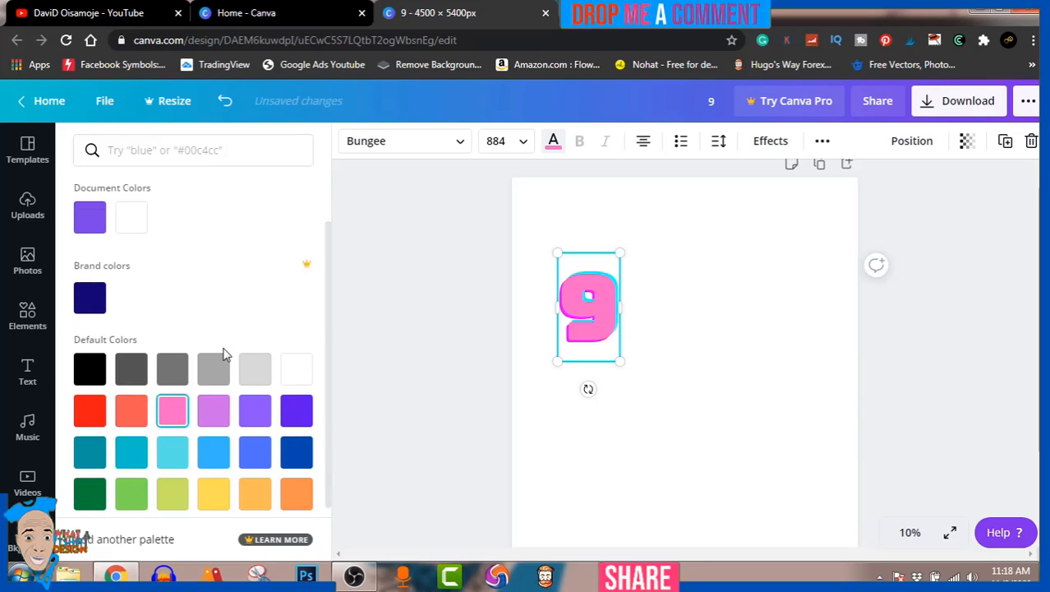
{"action": "left_click", "coordinate": [89, 368]}
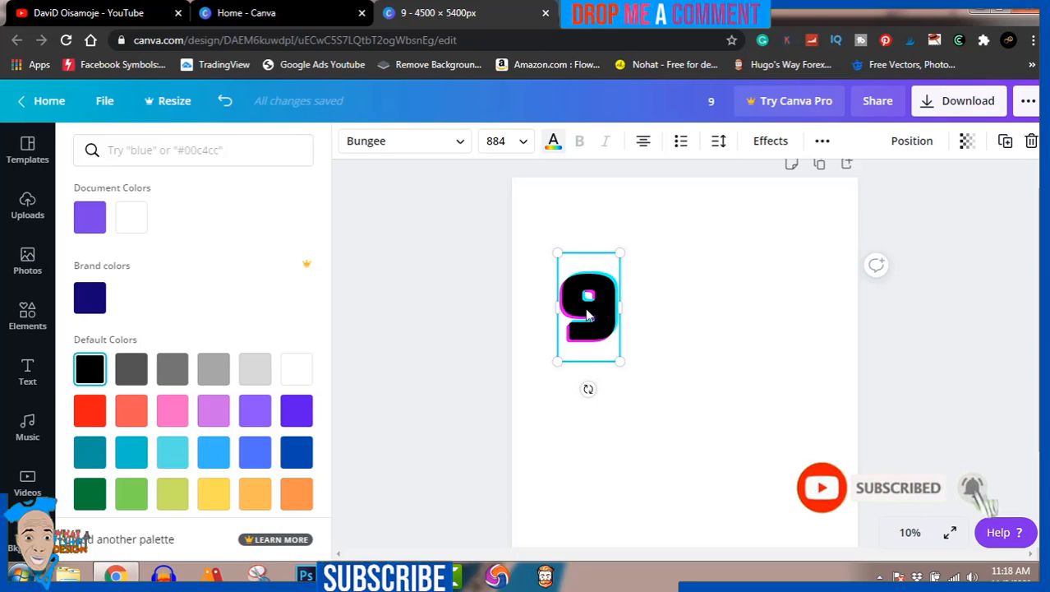
{"action": "left_click", "coordinate": [865, 324]}
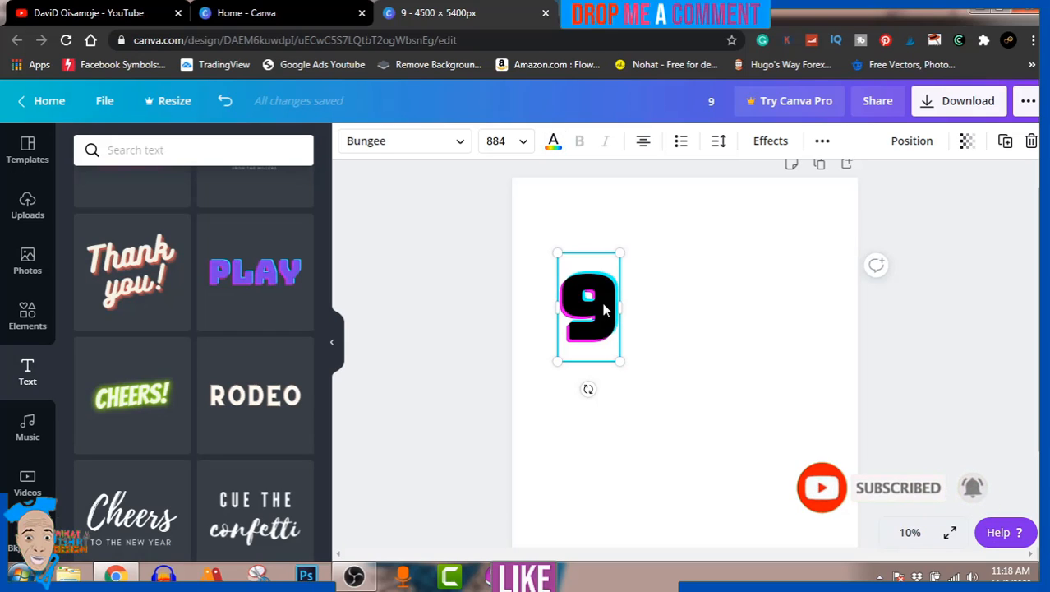
Step: Duplicate the 9, place the copy to its lower right and change the copy's text to 5
{"action": "left_click_drag", "start_coordinate": [605, 309], "coordinate": [613, 313]}
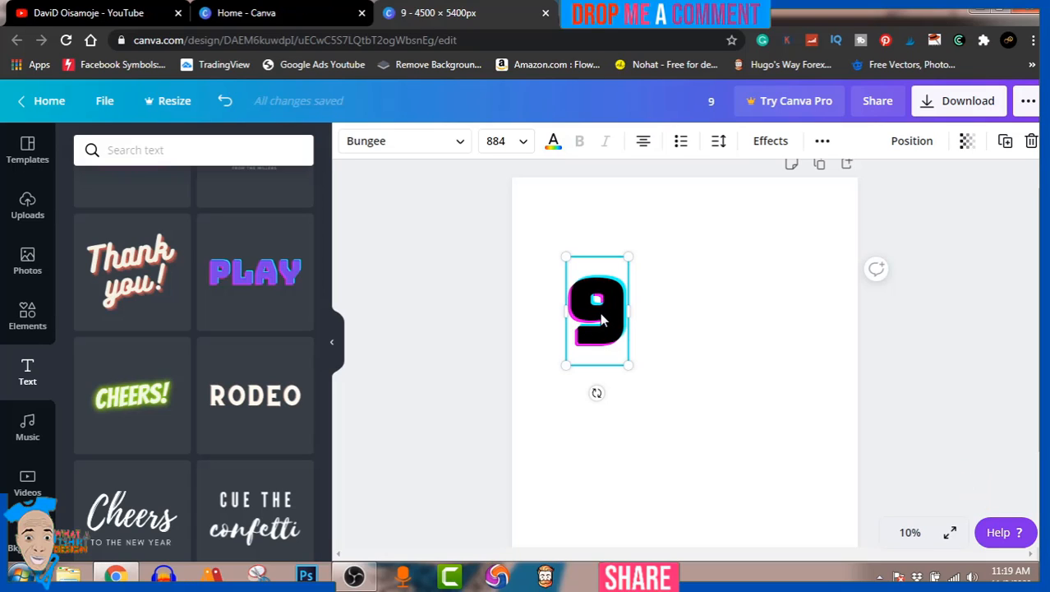
{"action": "left_click_drag", "start_coordinate": [600, 313], "coordinate": [702, 371]}
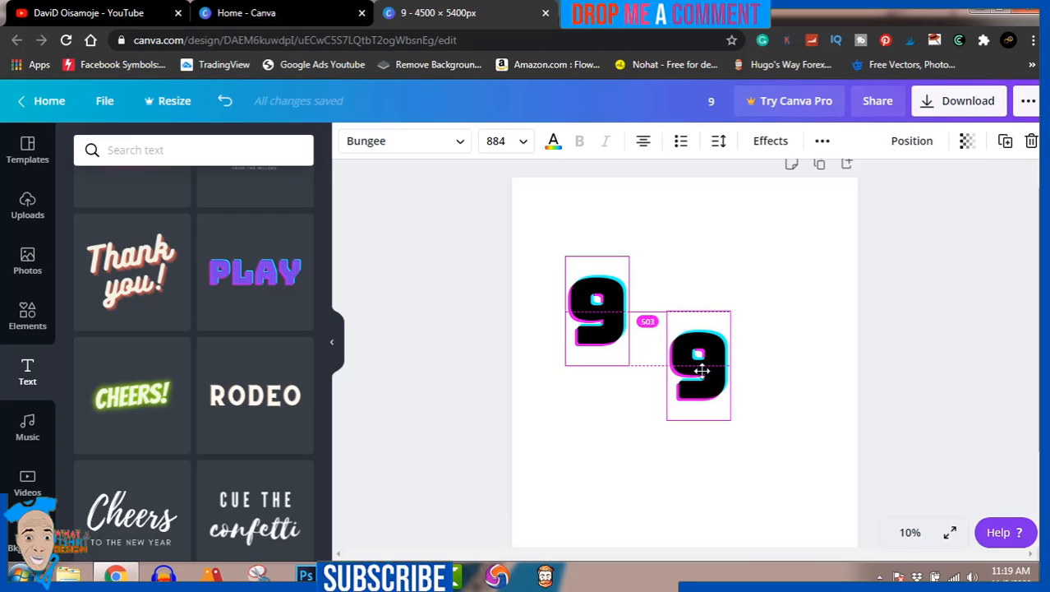
{"action": "left_click_drag", "start_coordinate": [702, 371], "coordinate": [704, 367]}
{"action": "double_click", "coordinate": [703, 366]}
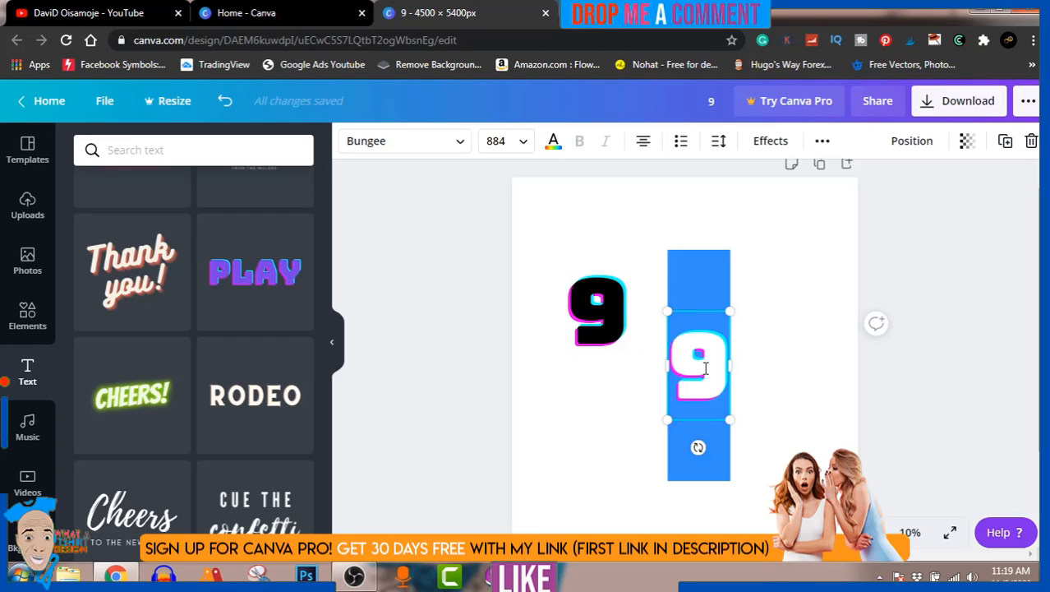
{"action": "type", "text": "5"}
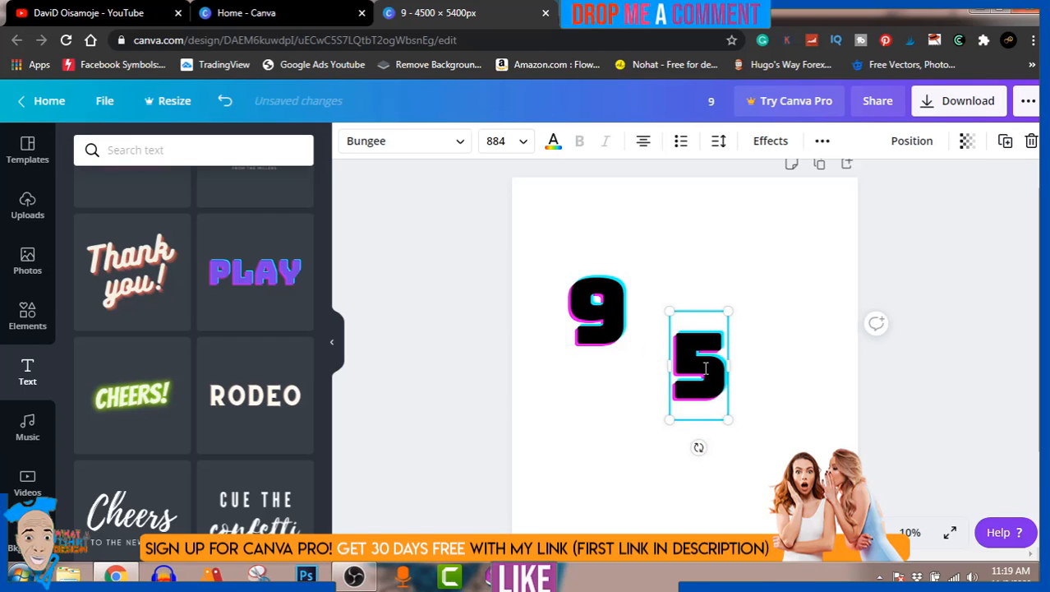
{"action": "left_click", "coordinate": [949, 383]}
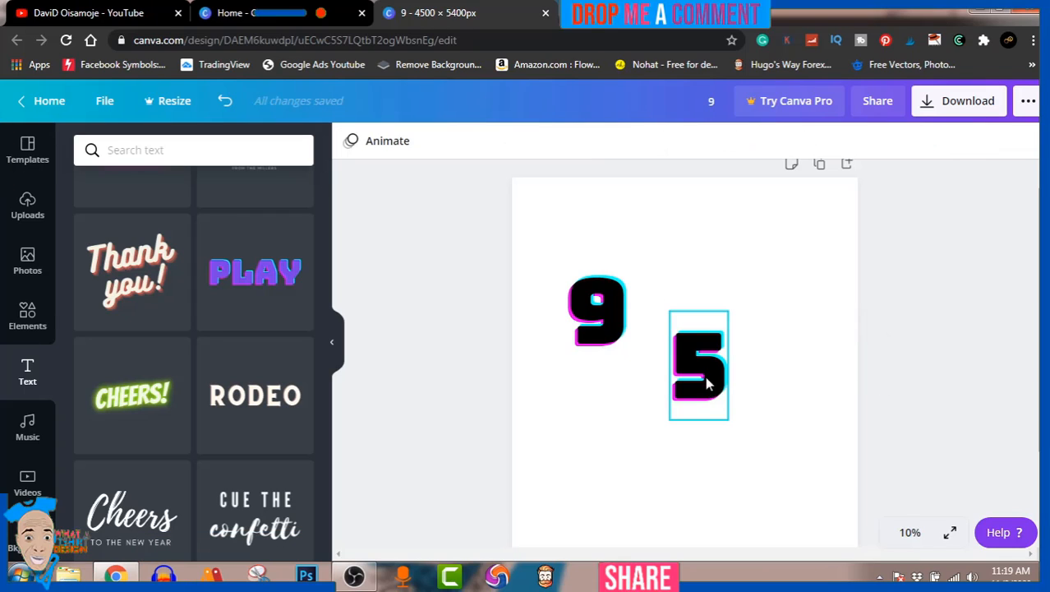
Step: Move the 5 level with the 9 near the page's right side, and shift the 9 slightly right
{"action": "left_click_drag", "start_coordinate": [702, 363], "coordinate": [769, 310]}
{"action": "left_click_drag", "start_coordinate": [600, 309], "coordinate": [616, 309]}
{"action": "left_click", "coordinate": [433, 333]}
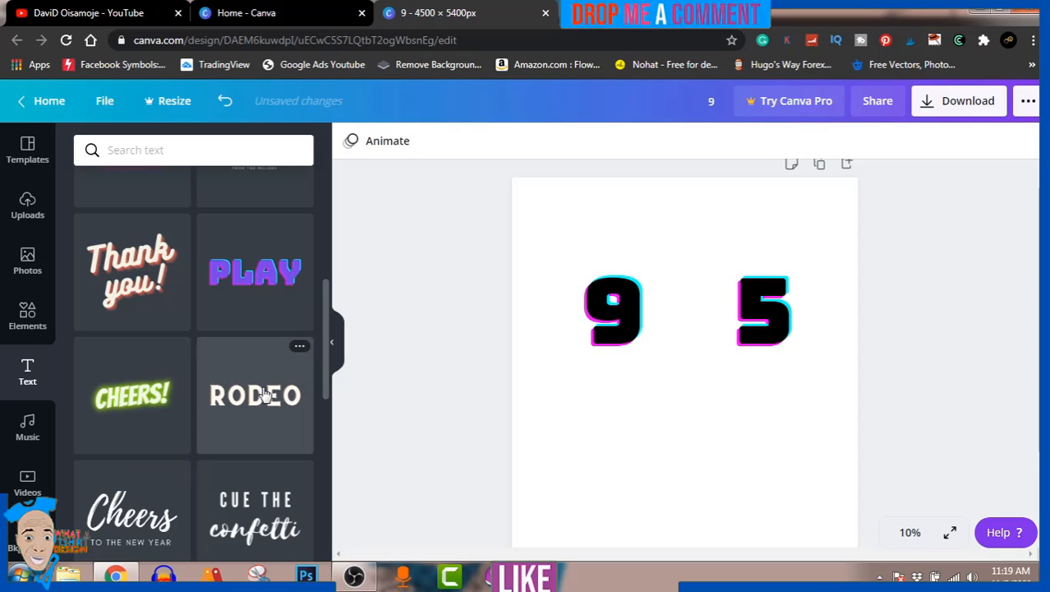
Step: Add the "cold, smooth & tasty." text combination to the page and enlarge it until it reaches the page's right edge
{"action": "scroll", "coordinate": [263, 395], "scroll_direction": "down", "scroll_amount": 4}
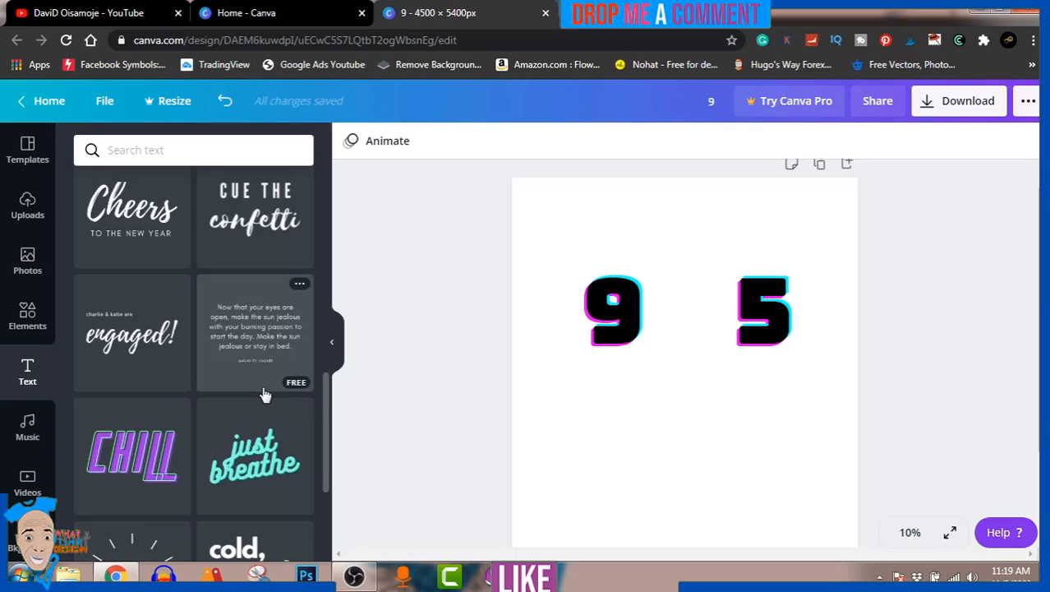
{"action": "scroll", "coordinate": [265, 396], "scroll_direction": "down", "scroll_amount": 4}
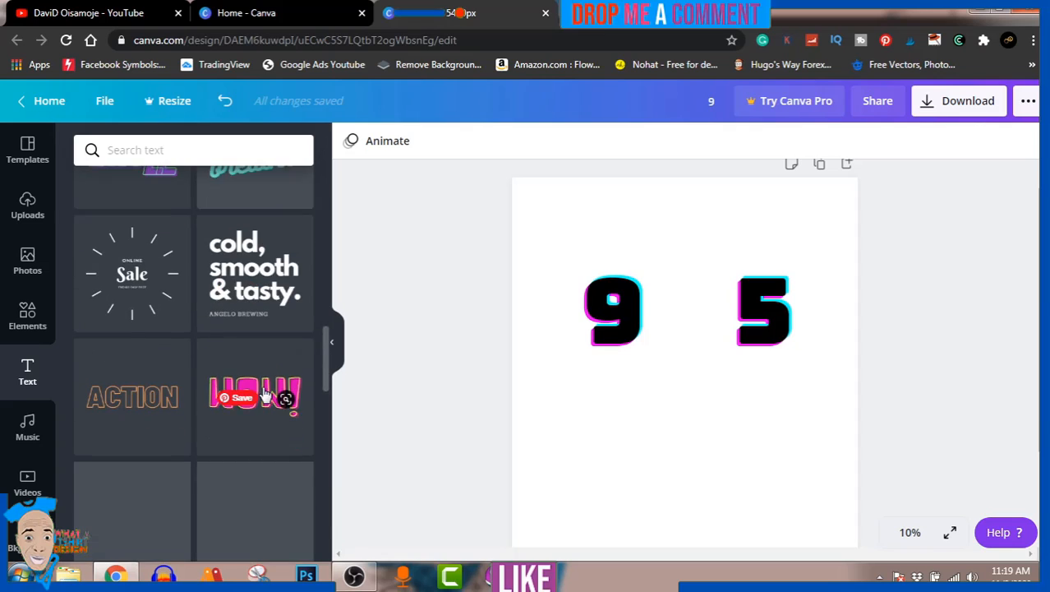
{"action": "left_click", "coordinate": [243, 263]}
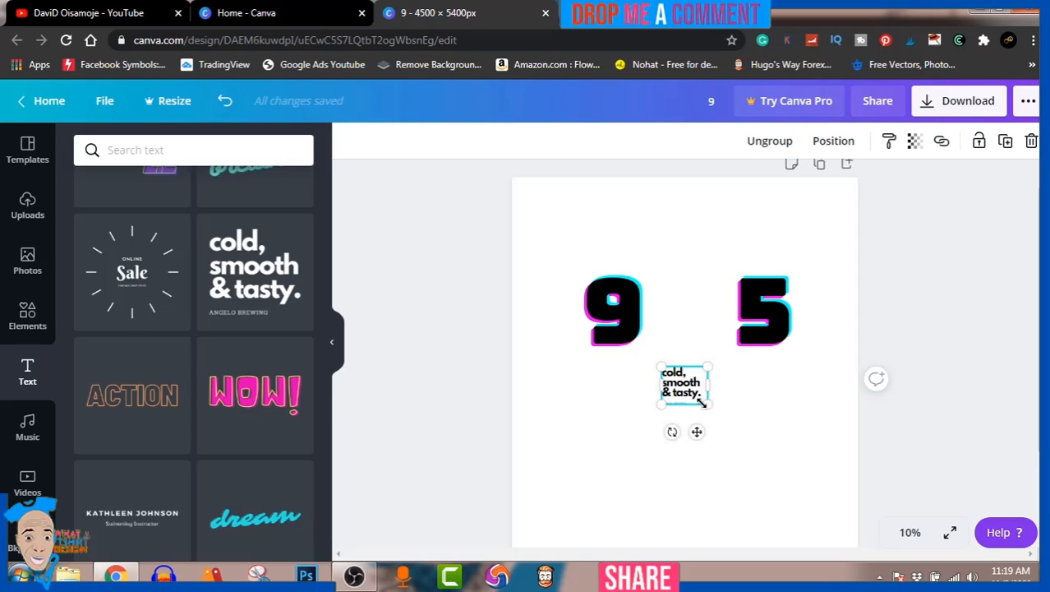
{"action": "left_click_drag", "start_coordinate": [706, 403], "coordinate": [893, 487]}
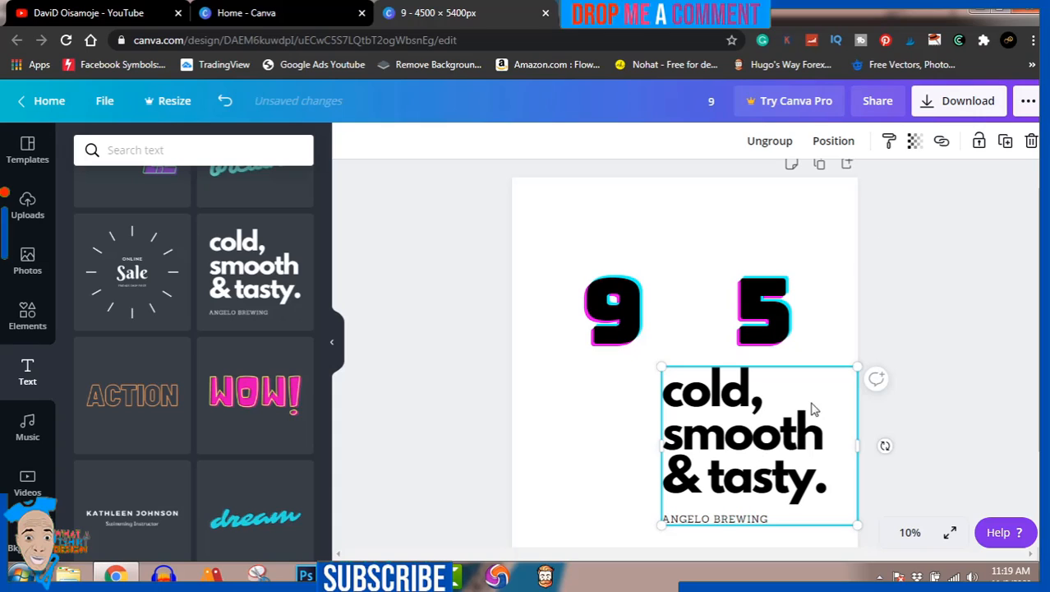
Step: Ungroup the added text combination and delete its small ANGELO BREWING line
{"action": "left_click", "coordinate": [772, 141]}
{"action": "left_click", "coordinate": [928, 294]}
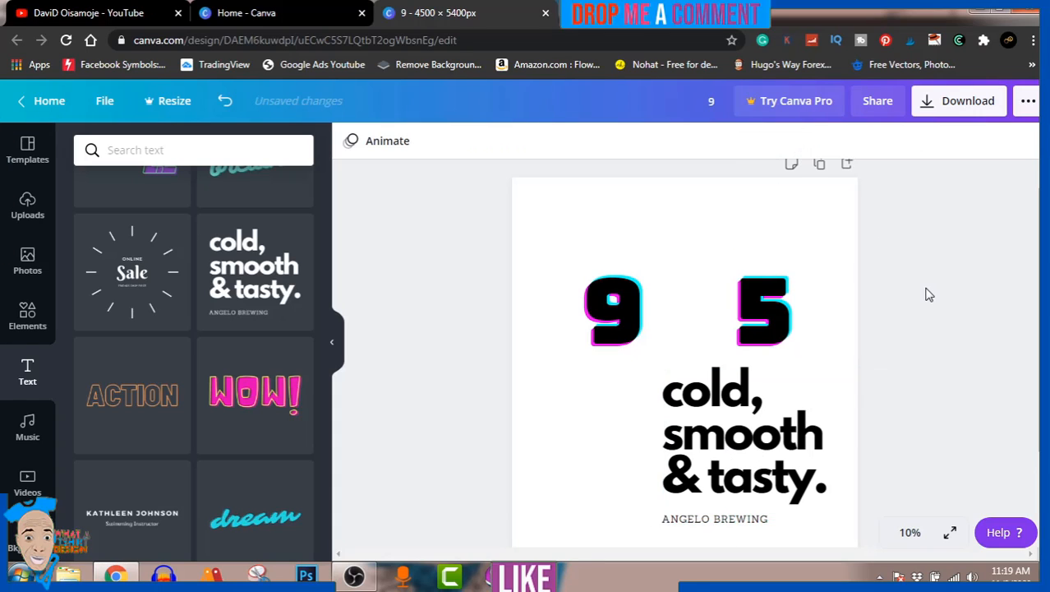
{"action": "left_click", "coordinate": [732, 521]}
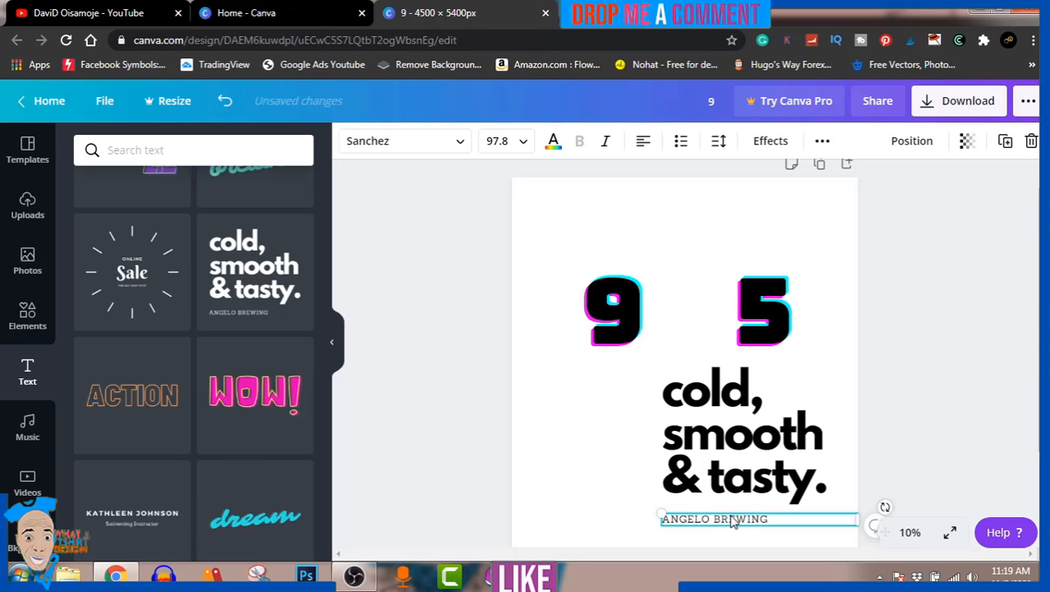
{"action": "key", "text": "Delete"}
Step: Replace the "cold, smooth & tasty." text with "to"
{"action": "left_click", "coordinate": [721, 456]}
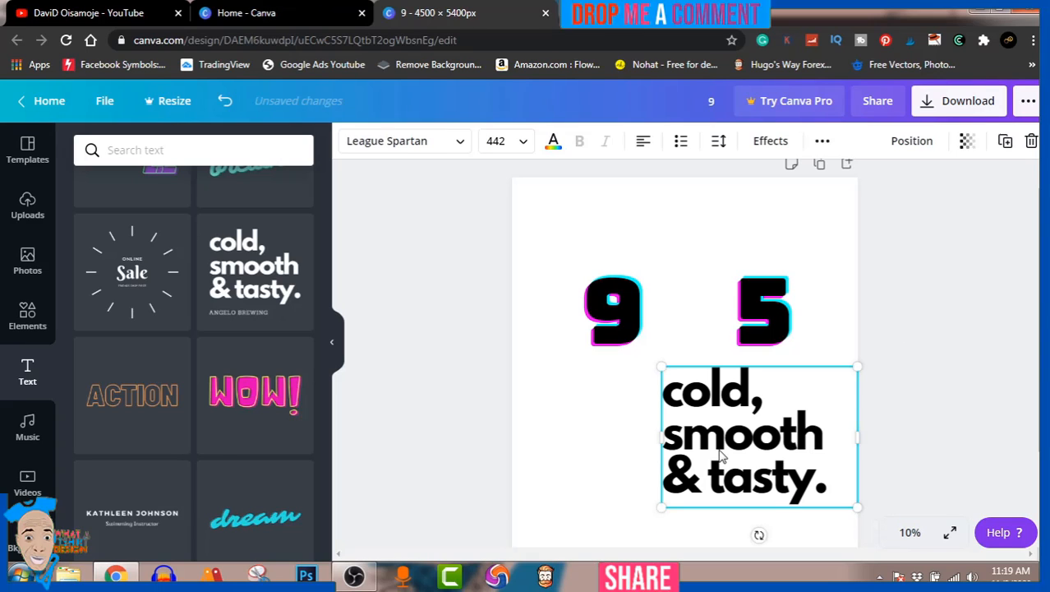
{"action": "key", "text": "ctrl+a"}
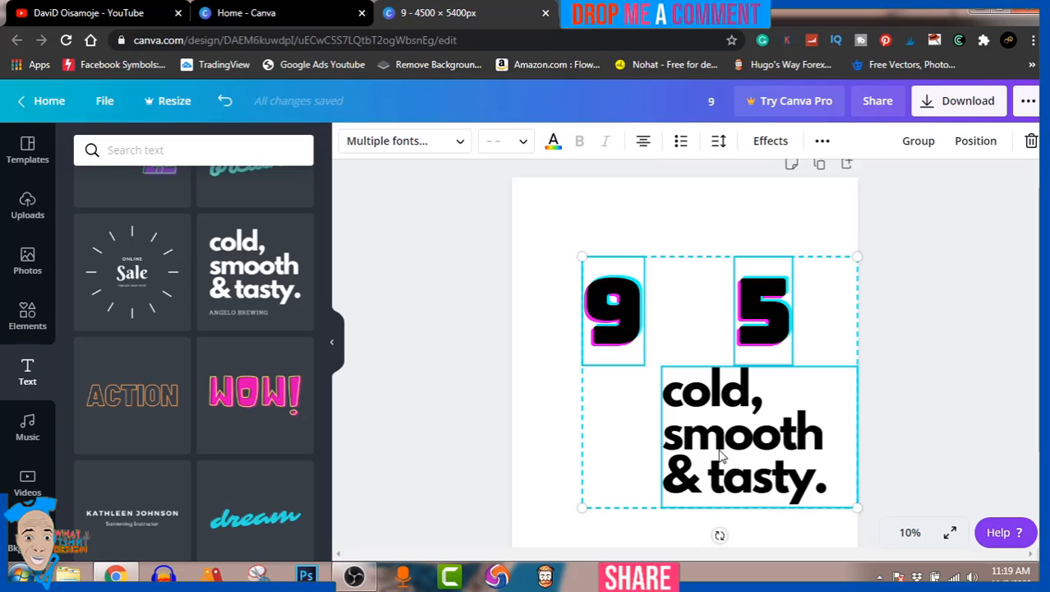
{"action": "left_click", "coordinate": [940, 405]}
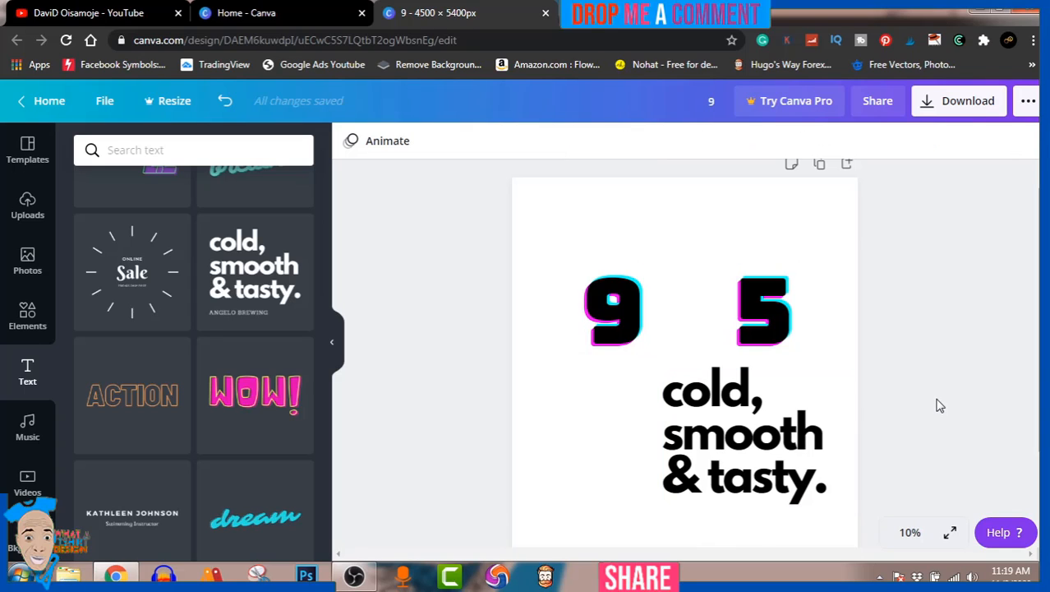
{"action": "left_click", "coordinate": [764, 423]}
{"action": "left_click", "coordinate": [764, 420]}
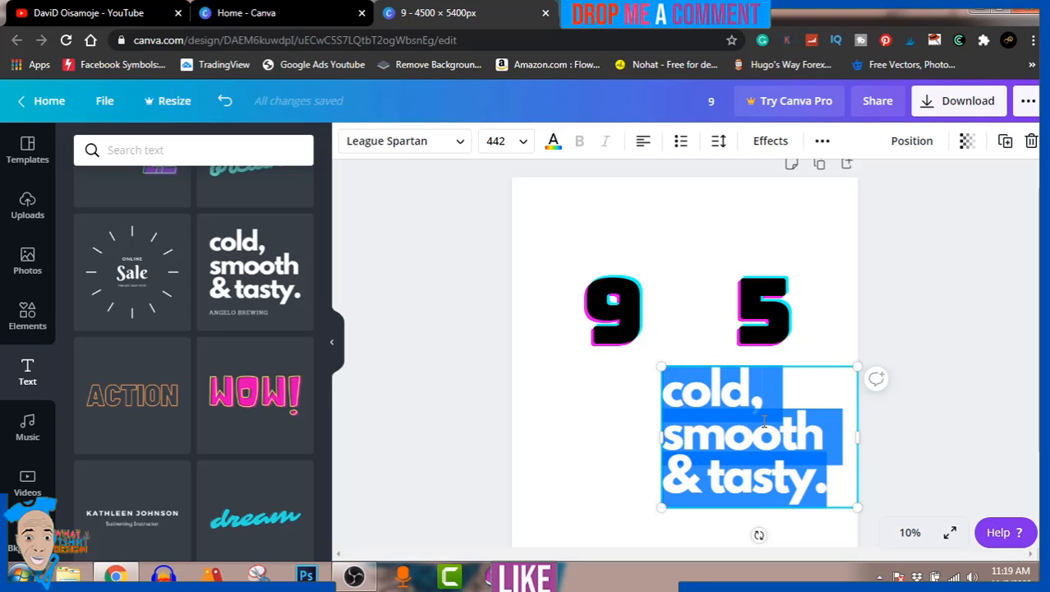
{"action": "type", "text": "to"}
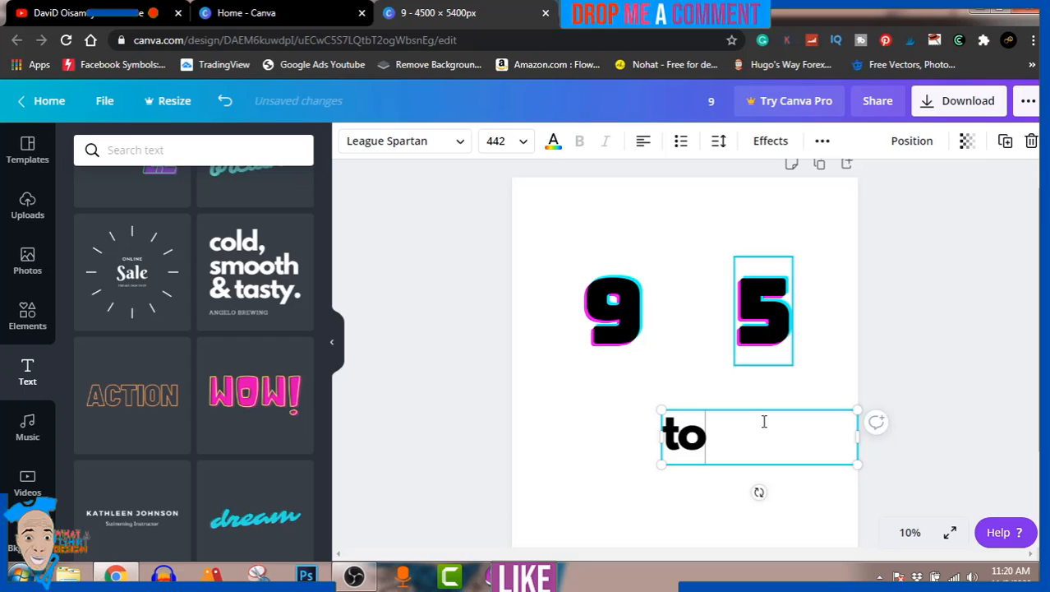
{"action": "left_click", "coordinate": [977, 304]}
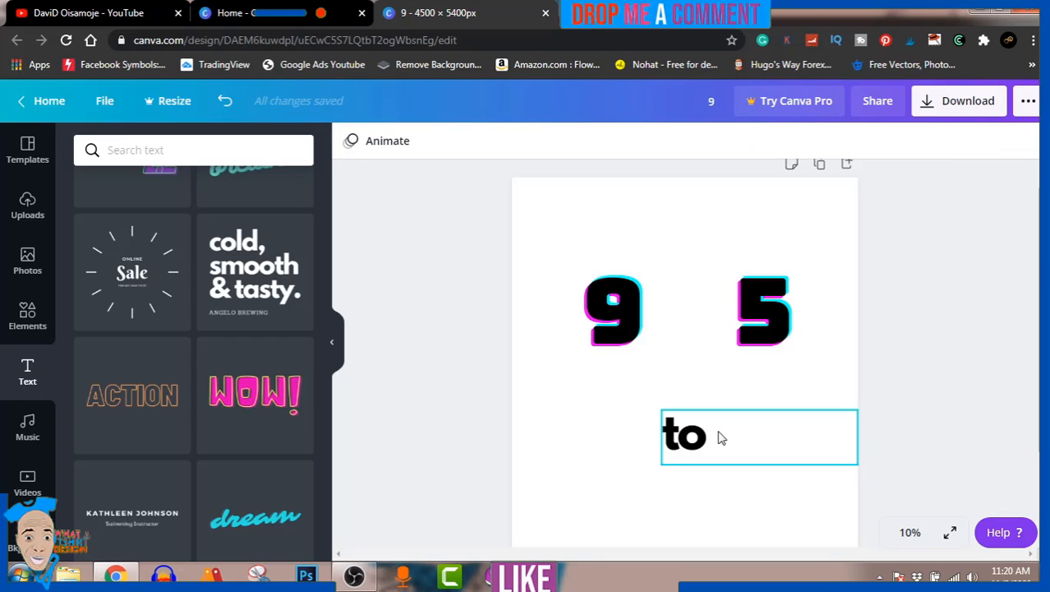
Step: Narrow the "to" text box to fit its word and place it between the 9 and the 5, near their base
{"action": "mouse_move", "coordinate": [681, 436]}
{"action": "left_mouse_down"}
{"action": "mouse_move", "coordinate": [703, 320]}
{"action": "mouse_move", "coordinate": [679, 323]}
{"action": "mouse_move", "coordinate": [663, 427]}
{"action": "left_mouse_up"}
{"action": "left_click_drag", "start_coordinate": [843, 428], "coordinate": [694, 333]}
{"action": "left_click", "coordinate": [939, 332]}
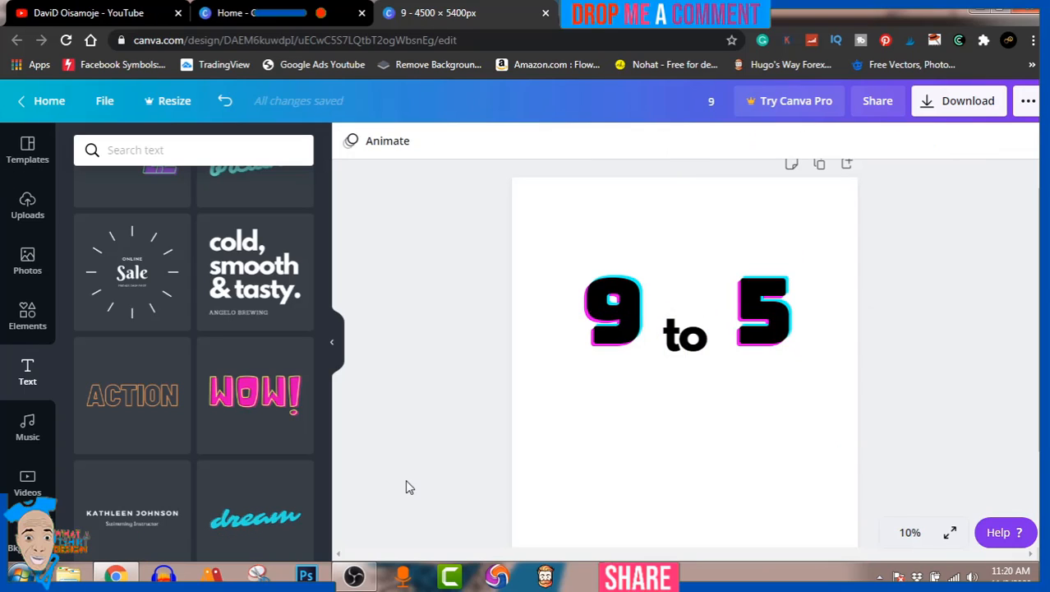
Step: Duplicate the "to" text directly below itself and change the copy to IS FOR THE, widening its box to fit one line
{"action": "left_click", "coordinate": [688, 349]}
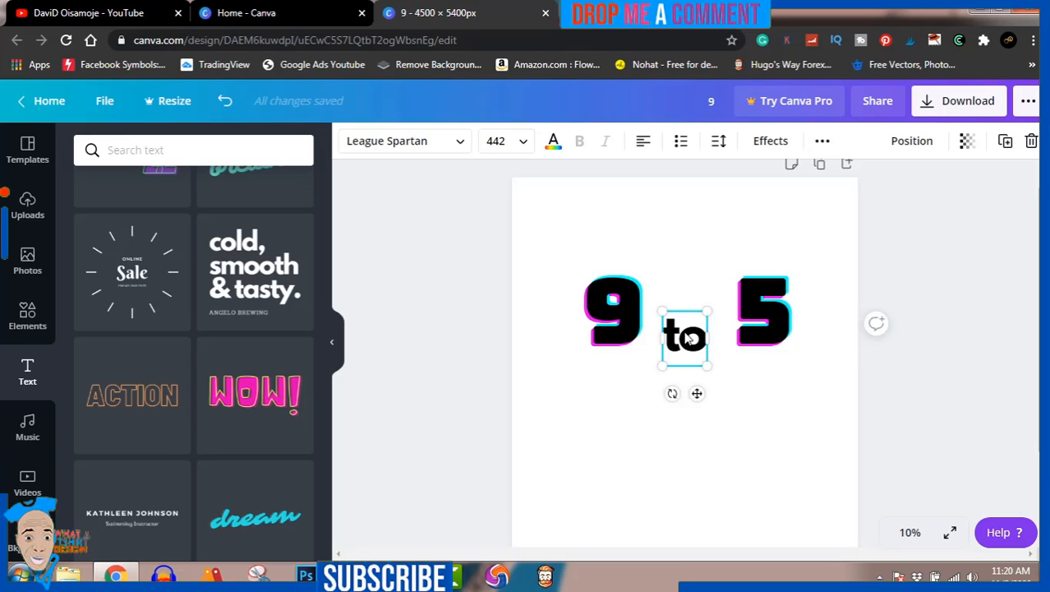
{"action": "left_click_drag", "start_coordinate": [690, 337], "coordinate": [686, 390]}
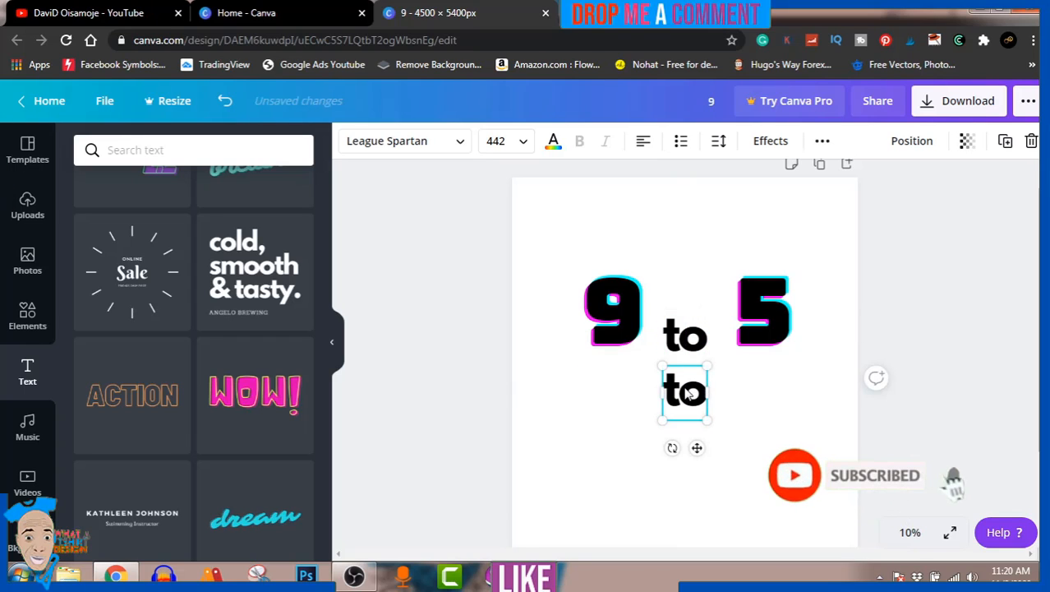
{"action": "double_click", "coordinate": [686, 391]}
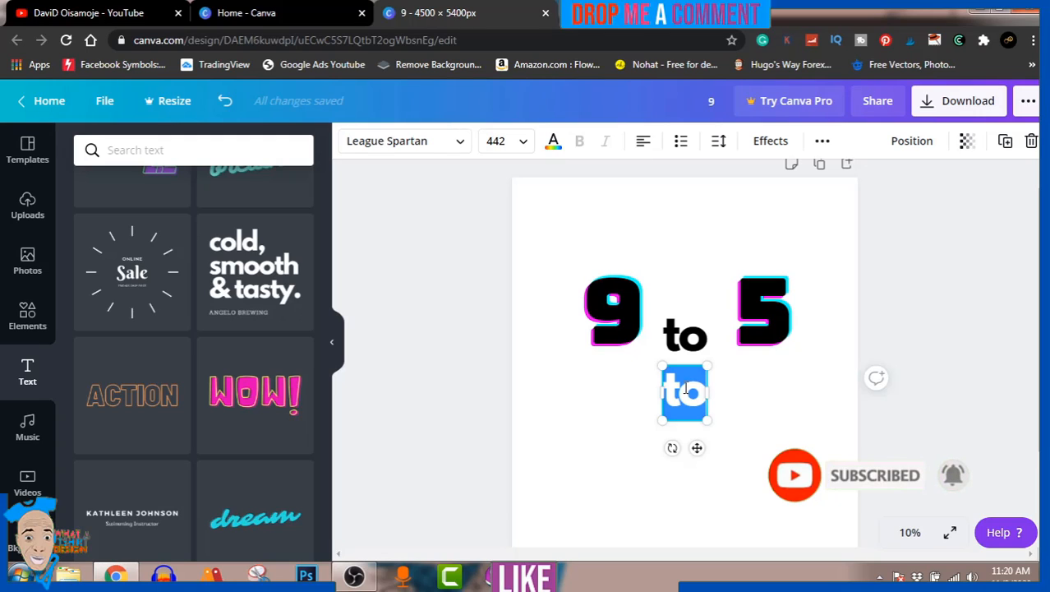
{"action": "type", "text": "is"}
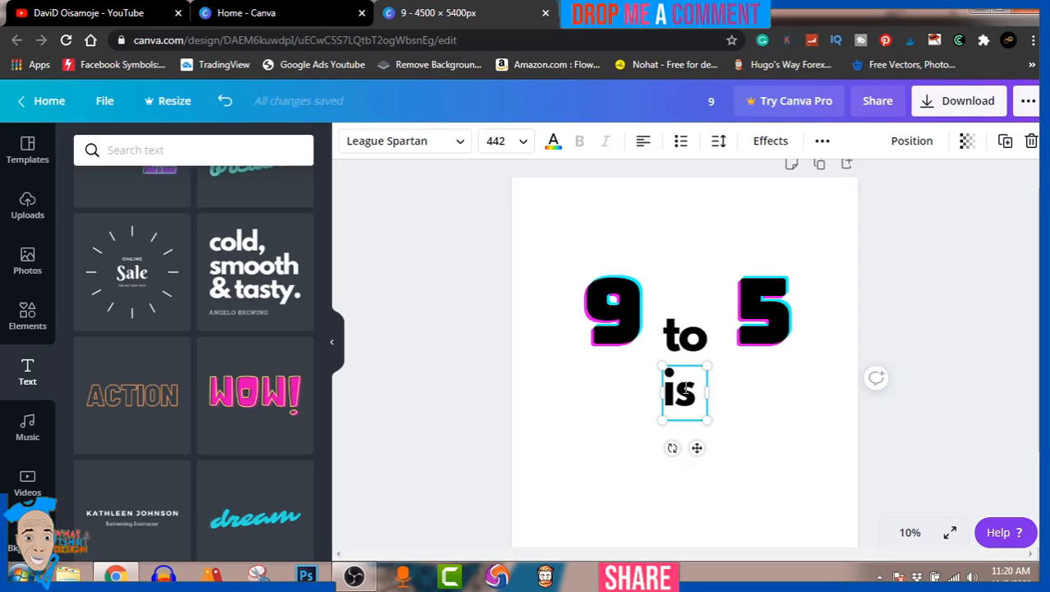
{"action": "key", "text": "BackSpace"}
{"action": "key", "text": "BackSpace"}
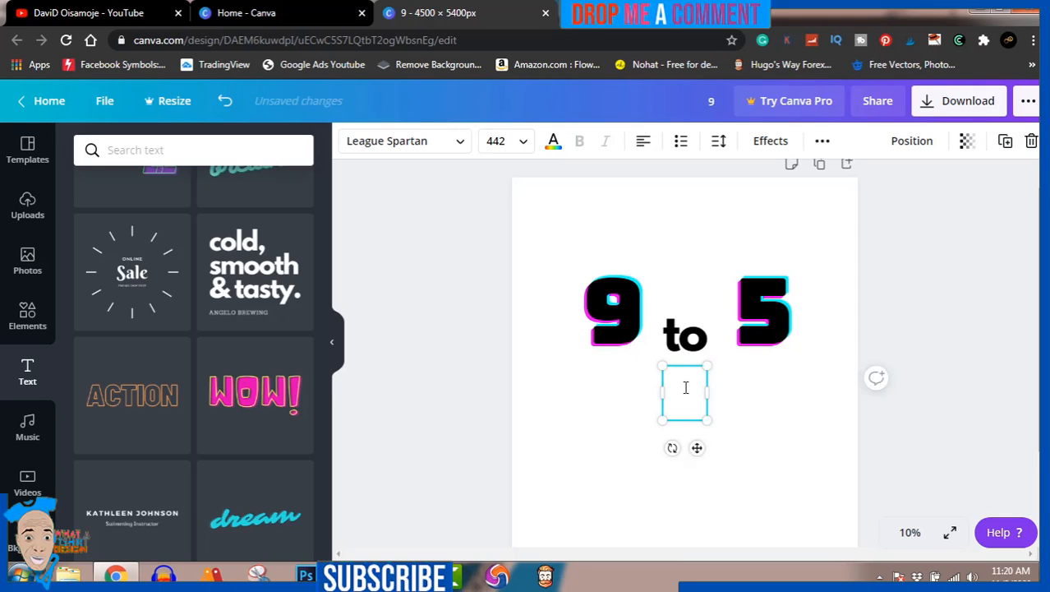
{"action": "type", "text": "IS"}
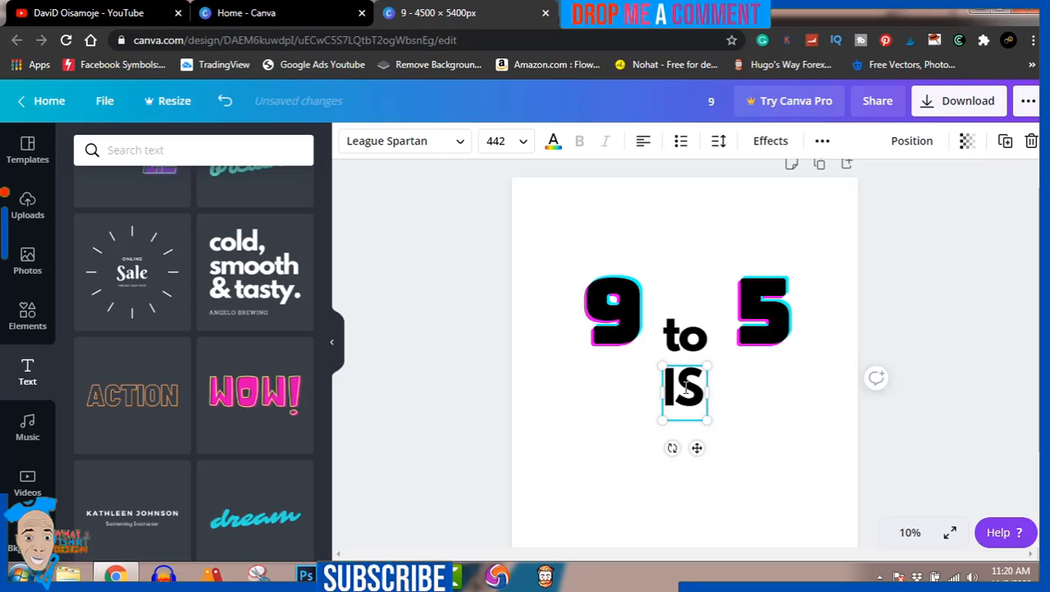
{"action": "type", "text": " FOR"}
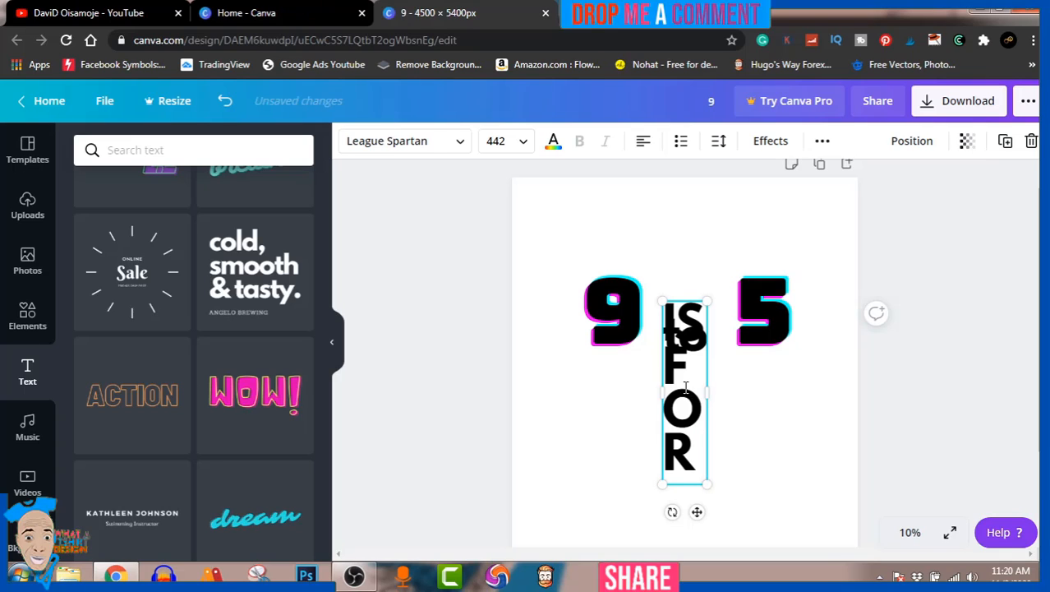
{"action": "type", "text": "THER"}
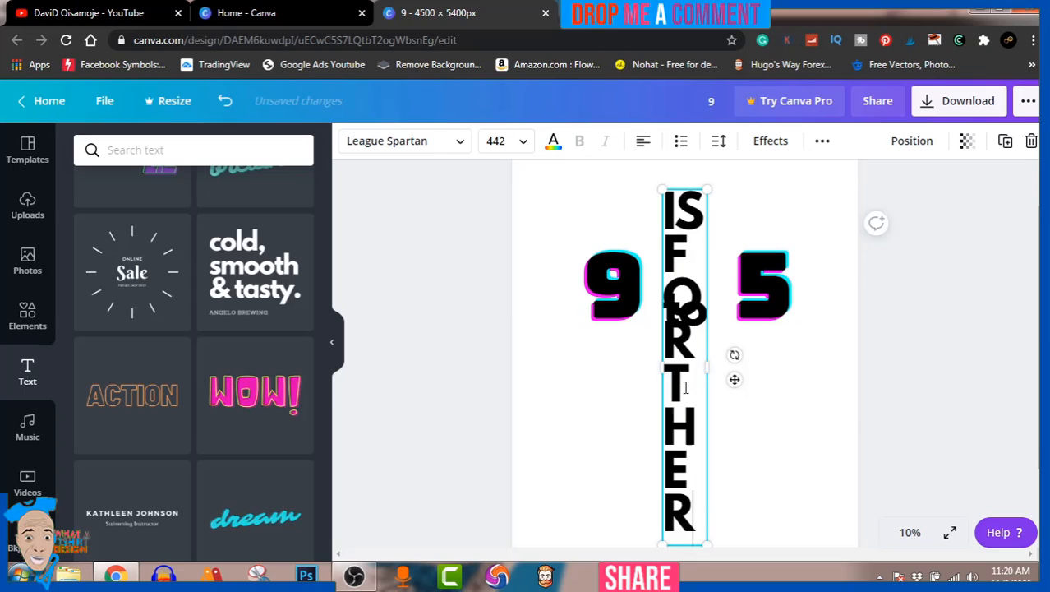
{"action": "key", "text": "BackSpace"}
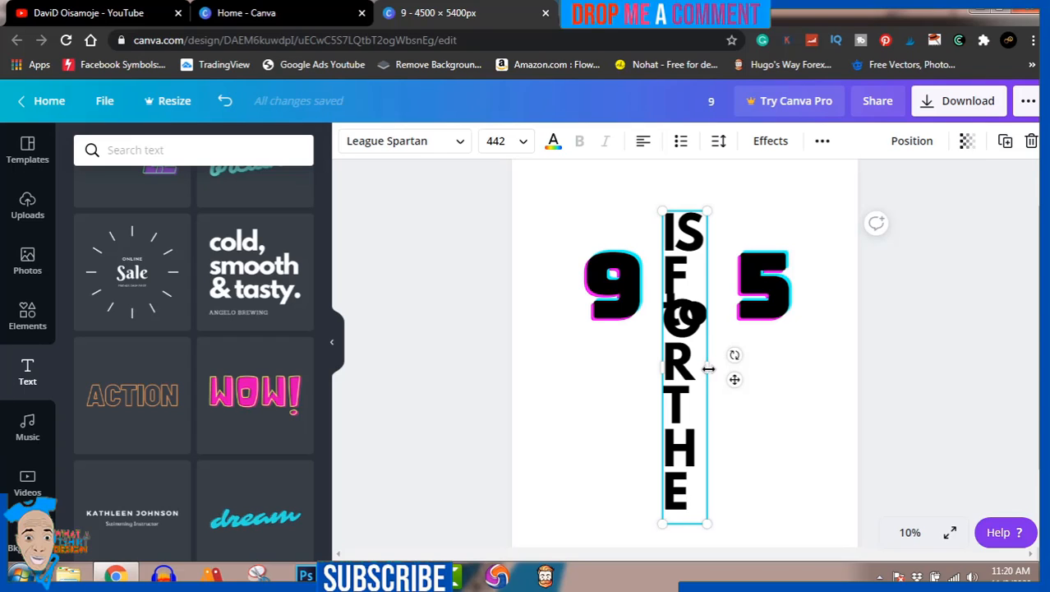
{"action": "left_click_drag", "start_coordinate": [706, 367], "coordinate": [922, 364]}
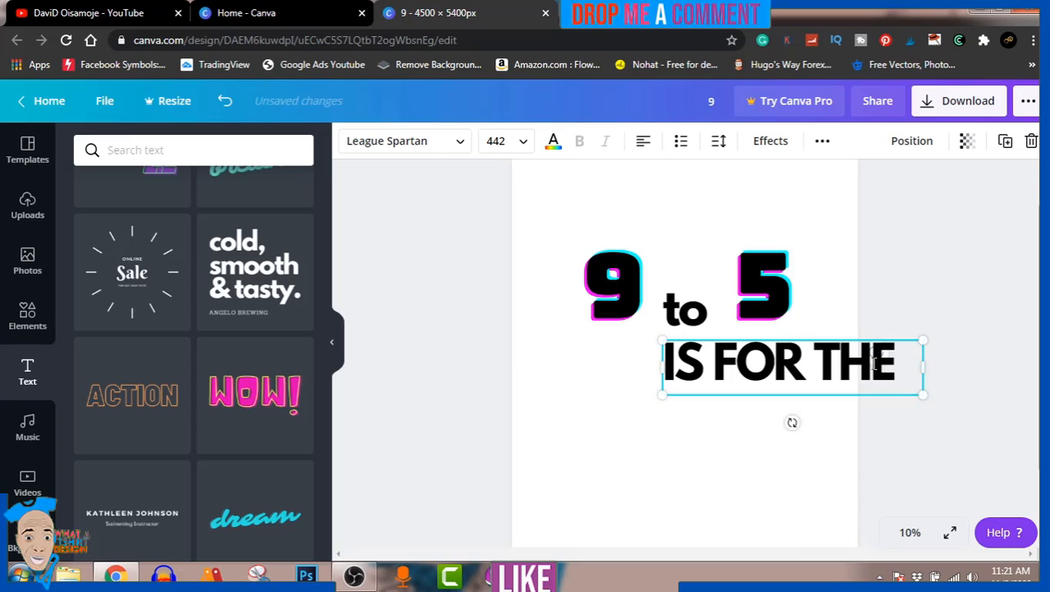
{"action": "left_click", "coordinate": [949, 305]}
Step: Move the IS FOR THE line directly beneath the numerals and shift the "to" slightly right
{"action": "left_click_drag", "start_coordinate": [829, 364], "coordinate": [746, 356]}
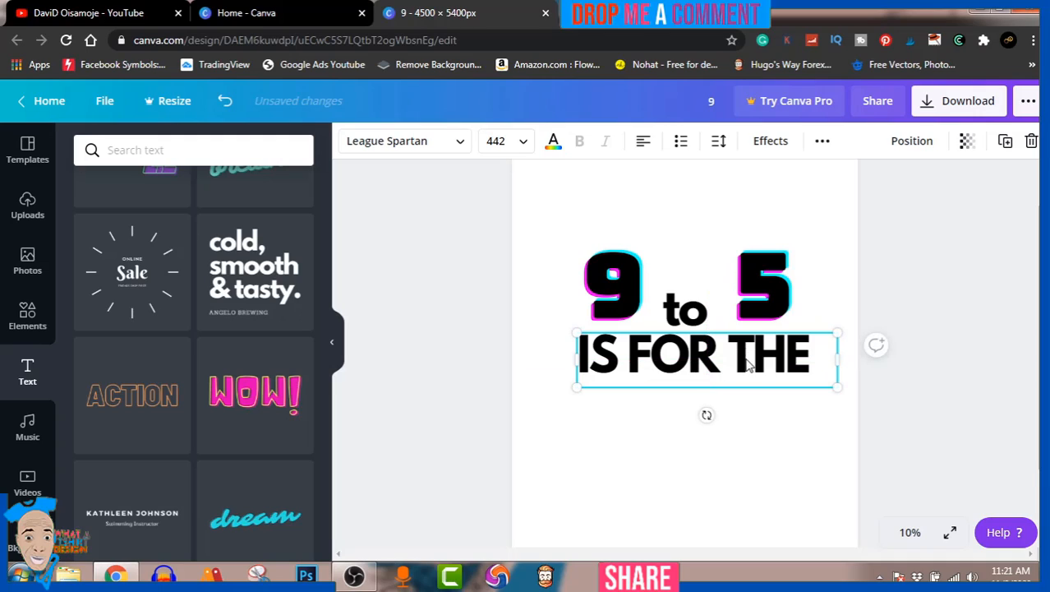
{"action": "left_click", "coordinate": [973, 283]}
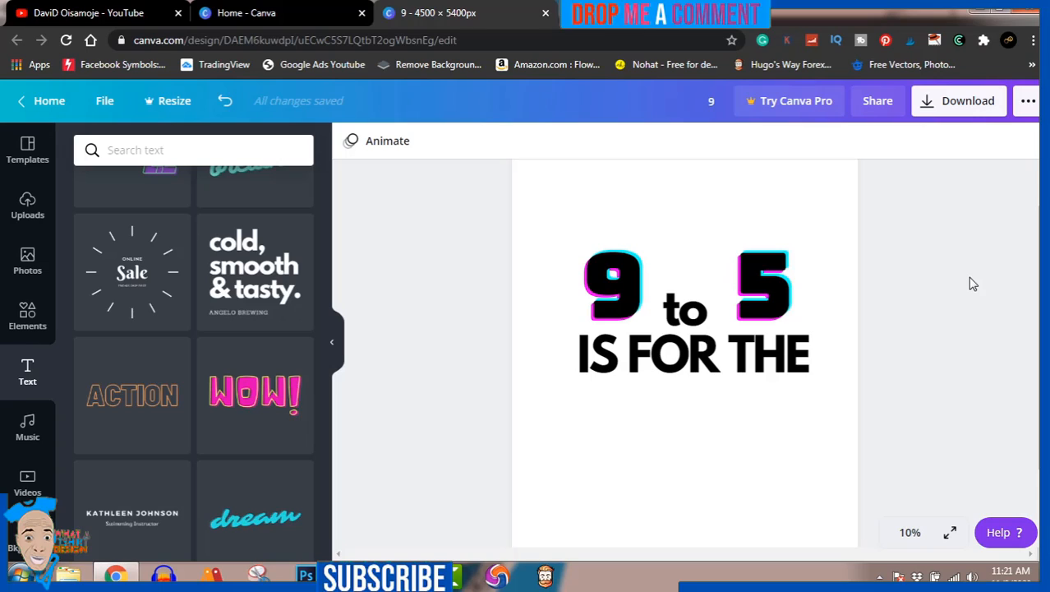
{"action": "left_click_drag", "start_coordinate": [686, 312], "coordinate": [692, 311]}
{"action": "left_click", "coordinate": [992, 273]}
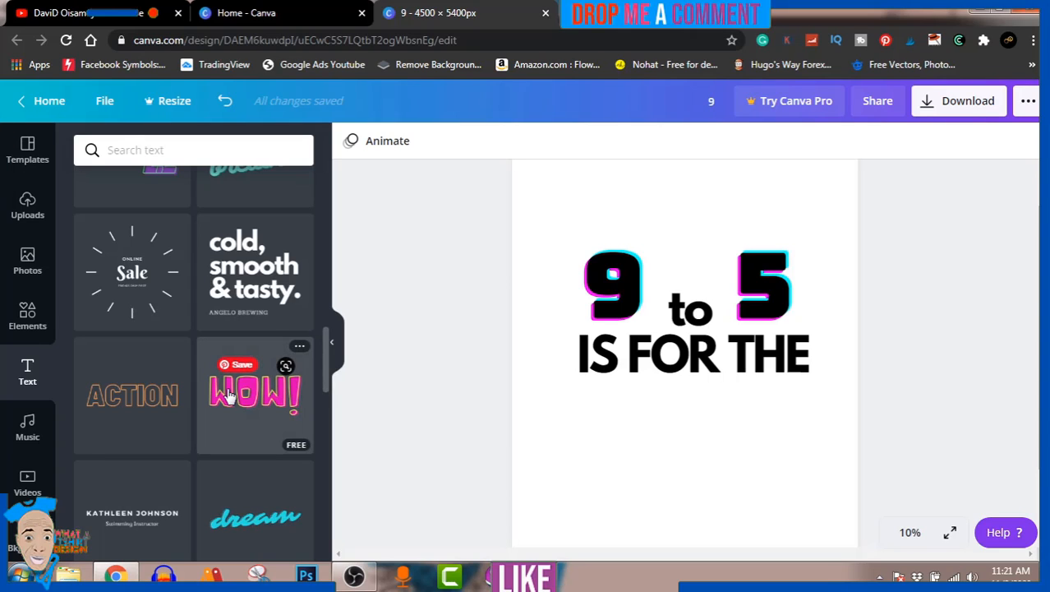
Step: Add the yellow HUGE SALE text combination to the page and enlarge it to about twice its width
{"action": "scroll", "coordinate": [230, 397], "scroll_direction": "down", "scroll_amount": 3}
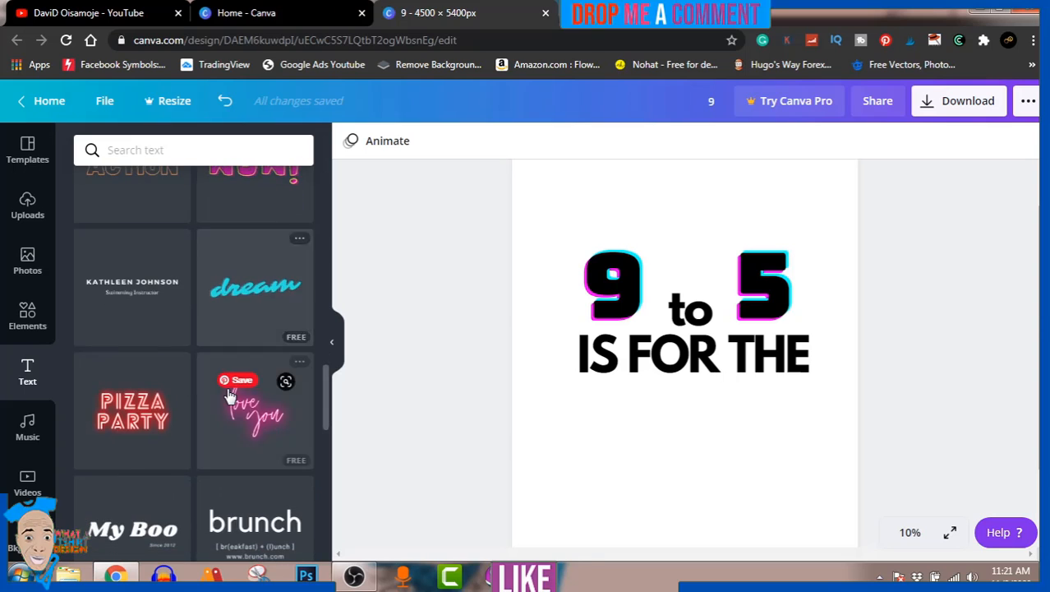
{"action": "scroll", "coordinate": [230, 397], "scroll_direction": "down", "scroll_amount": 10}
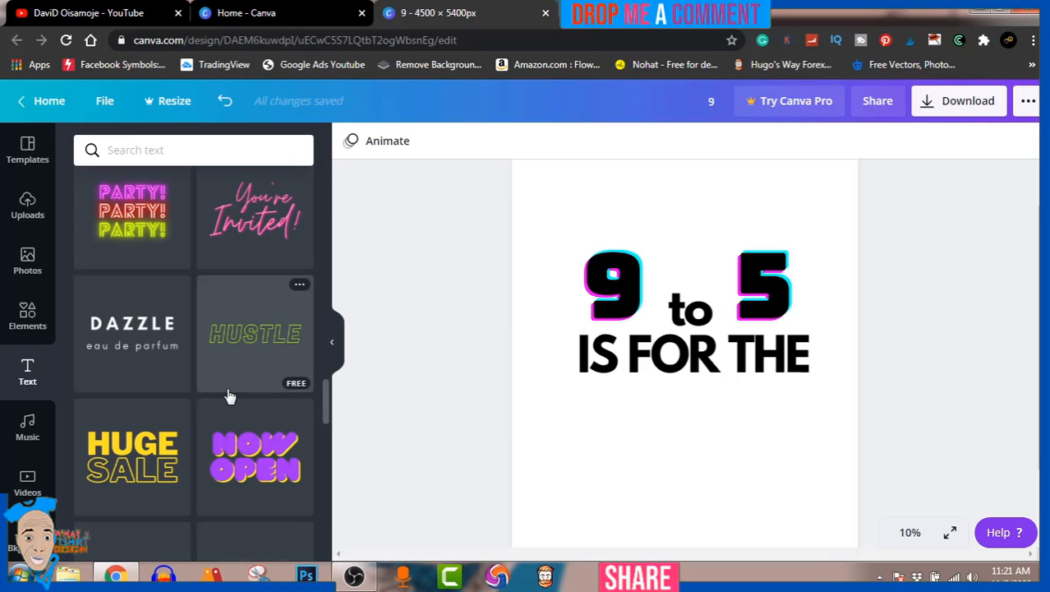
{"action": "left_click", "coordinate": [107, 456]}
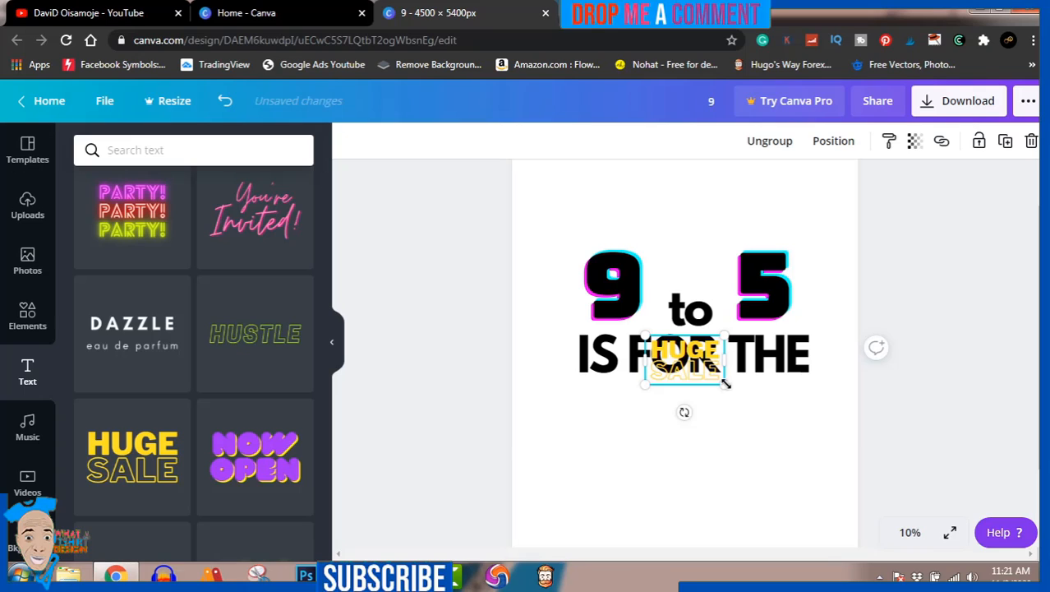
{"action": "left_click_drag", "start_coordinate": [723, 381], "coordinate": [795, 463]}
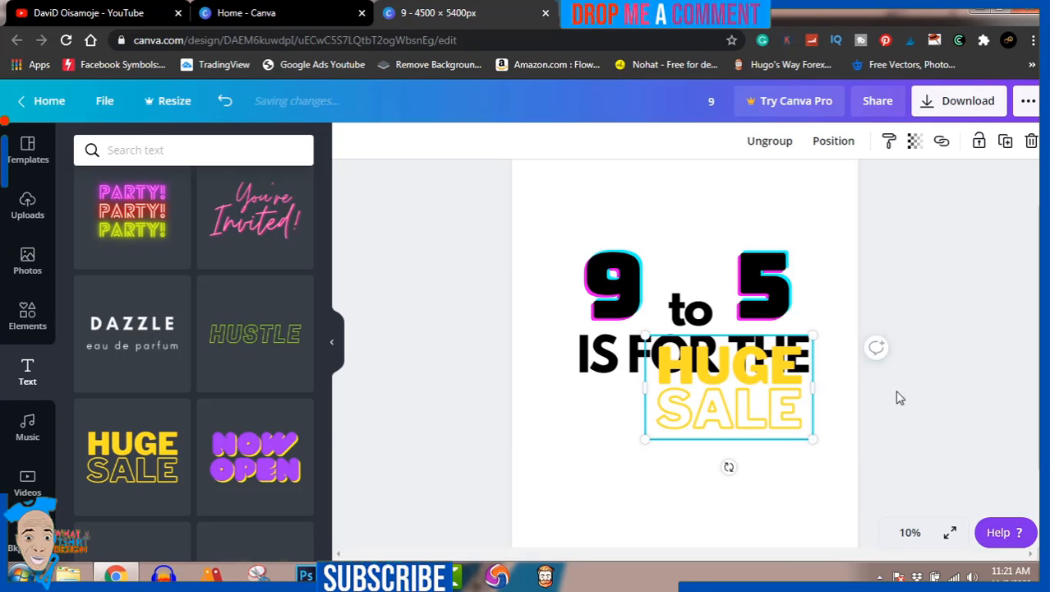
Step: Ungroup the HUGE SALE text combination and delete its outlined SALE word
{"action": "left_click", "coordinate": [737, 417]}
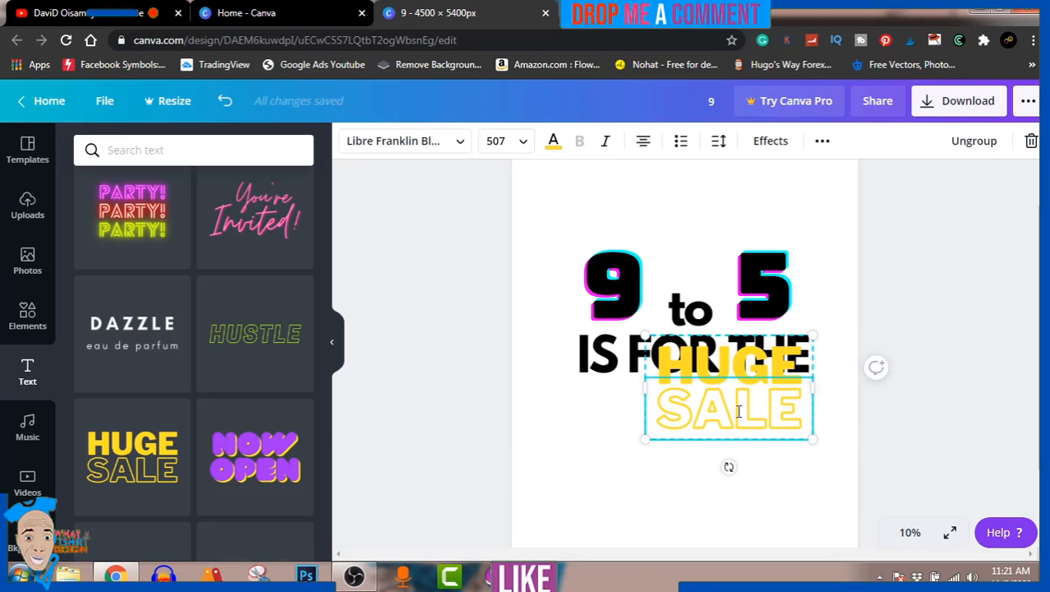
{"action": "left_click", "coordinate": [977, 141]}
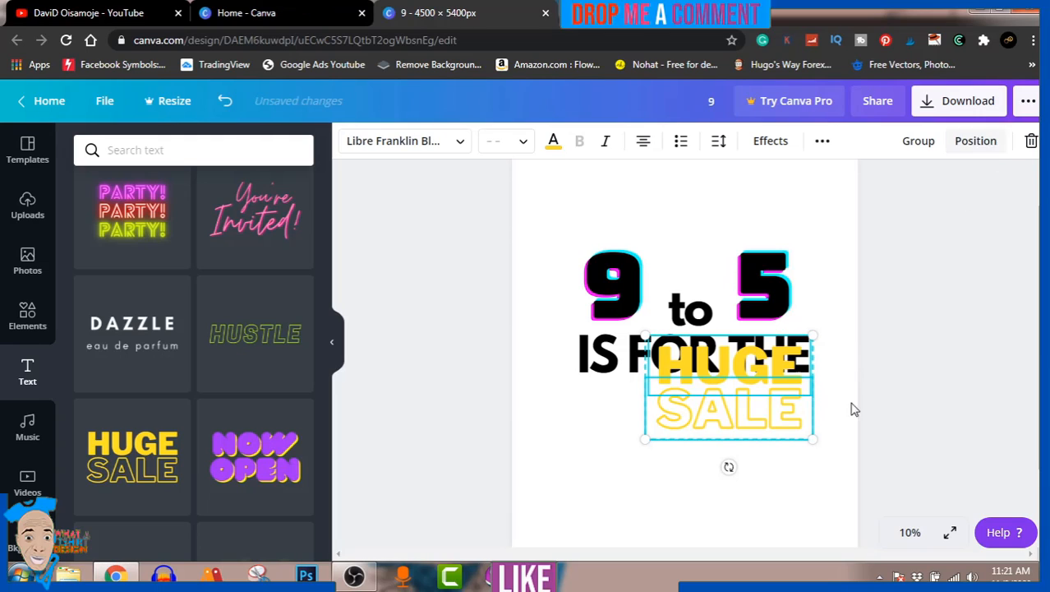
{"action": "left_click", "coordinate": [994, 298]}
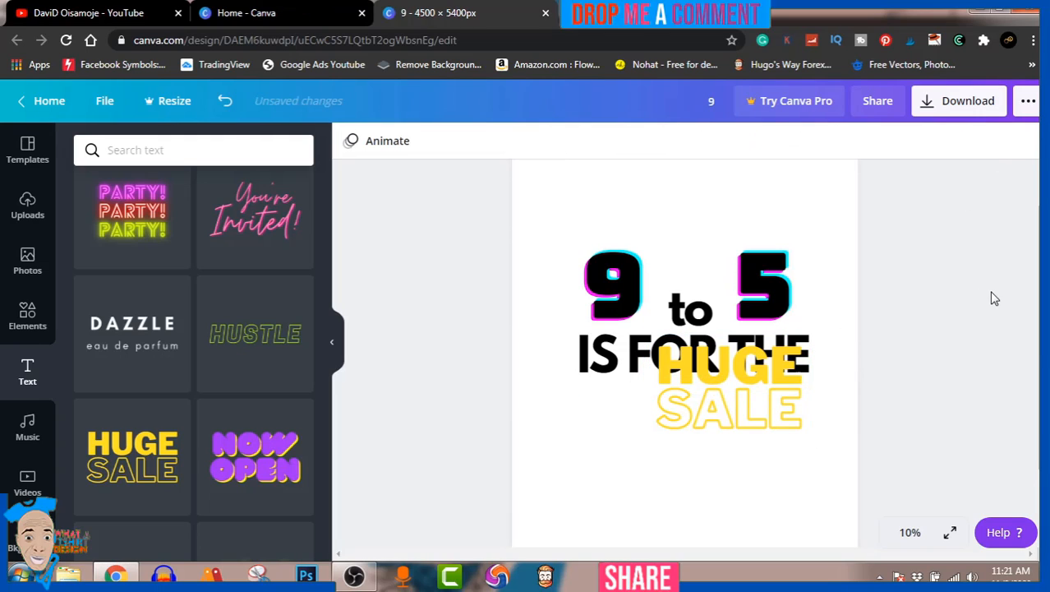
{"action": "left_click", "coordinate": [736, 425]}
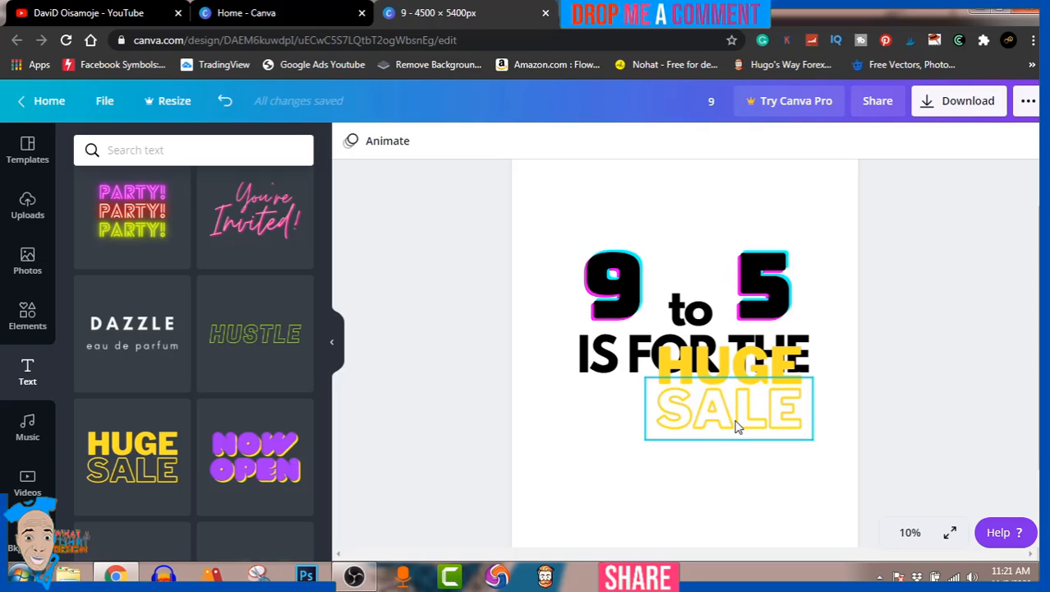
{"action": "key", "text": "Delete"}
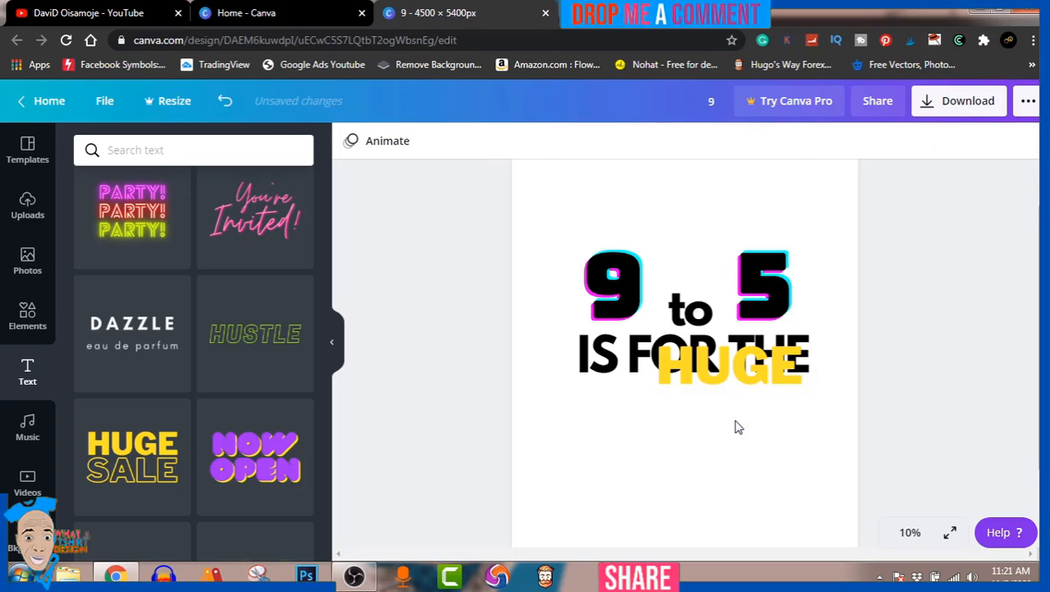
Step: Place the yellow HUGE text beneath IS FOR THE, change its wording to WEAK and widen its box to fit one line
{"action": "left_click", "coordinate": [749, 388]}
{"action": "left_click_drag", "start_coordinate": [747, 388], "coordinate": [723, 402]}
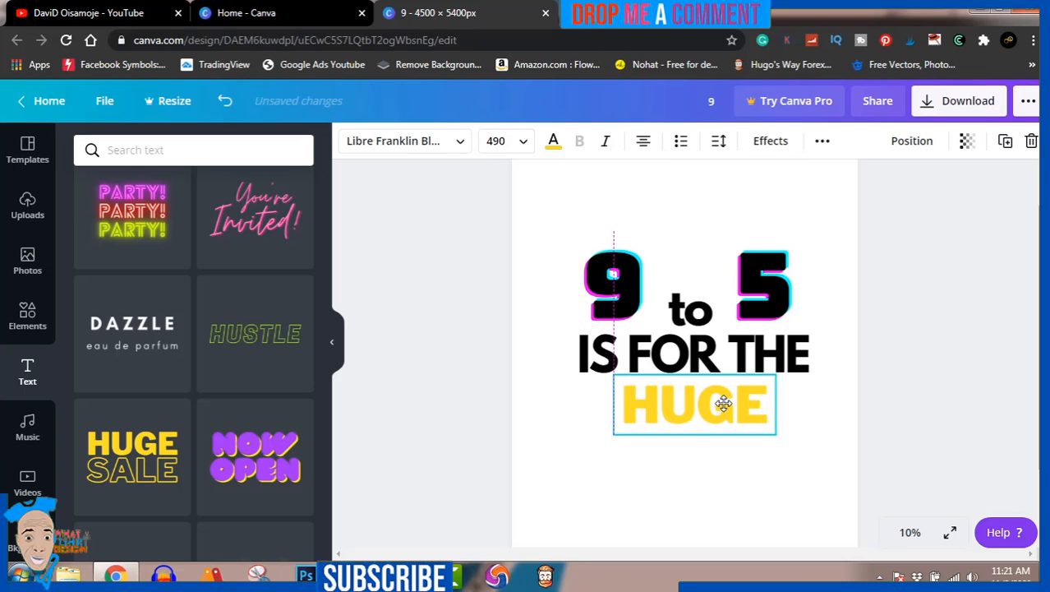
{"action": "double_click", "coordinate": [724, 403]}
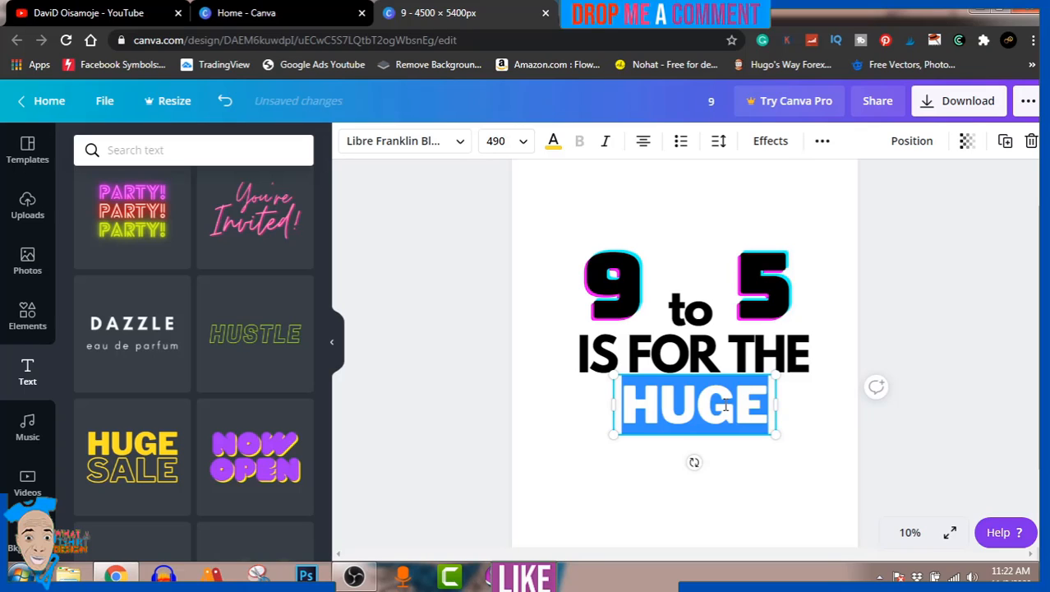
{"action": "type", "text": "WE"}
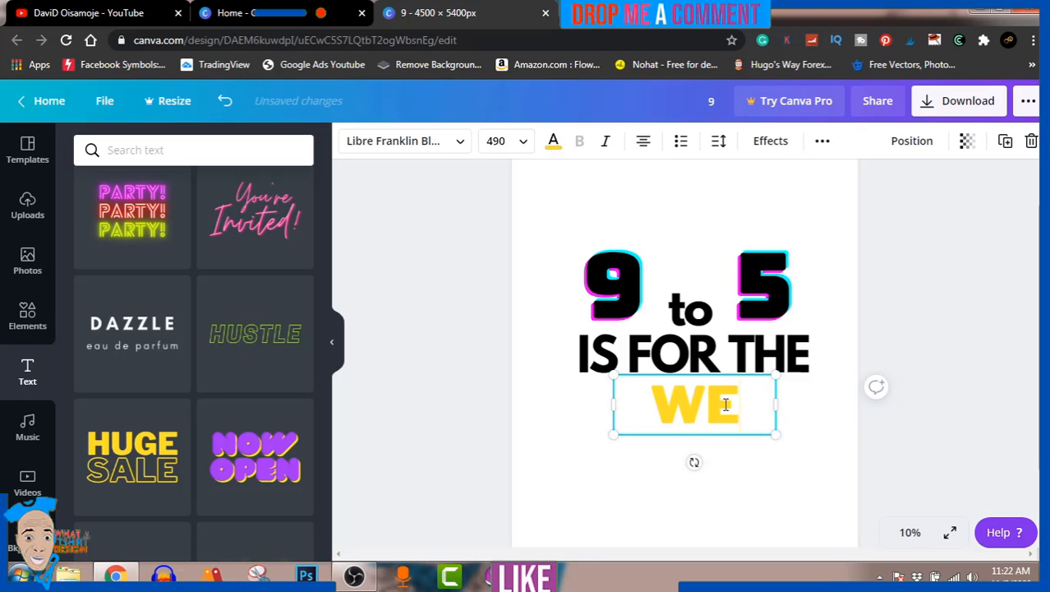
{"action": "type", "text": "AK"}
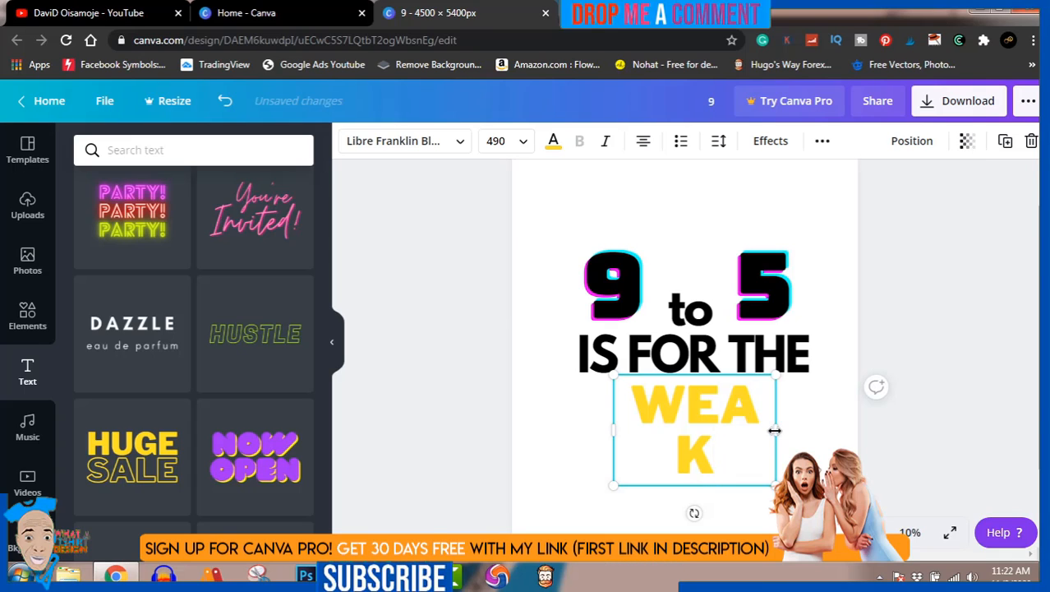
{"action": "left_click_drag", "start_coordinate": [774, 429], "coordinate": [782, 428]}
{"action": "left_click_drag", "start_coordinate": [786, 428], "coordinate": [786, 428]}
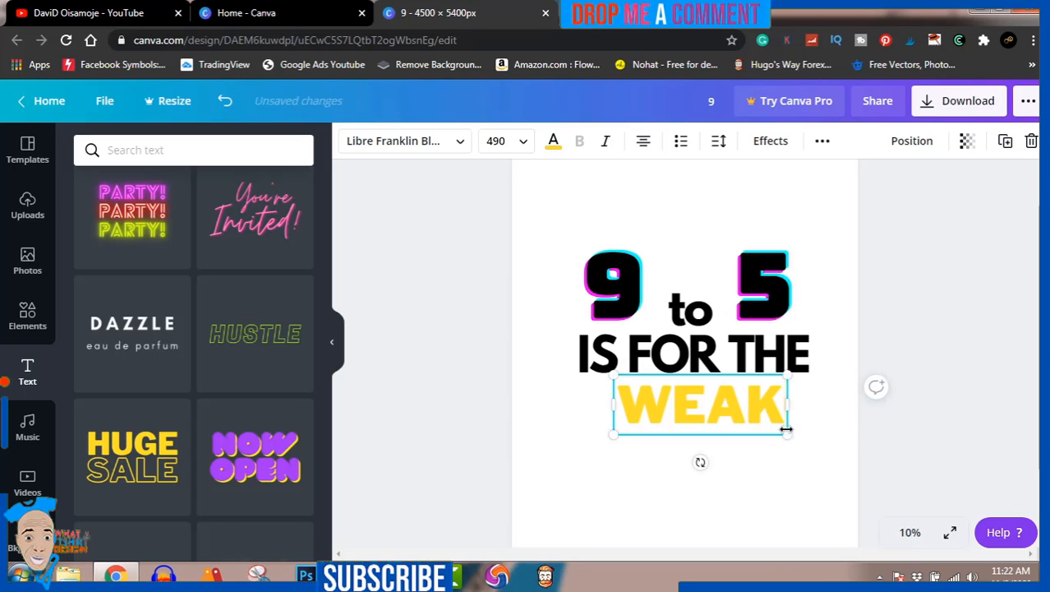
{"action": "left_click", "coordinate": [940, 273]}
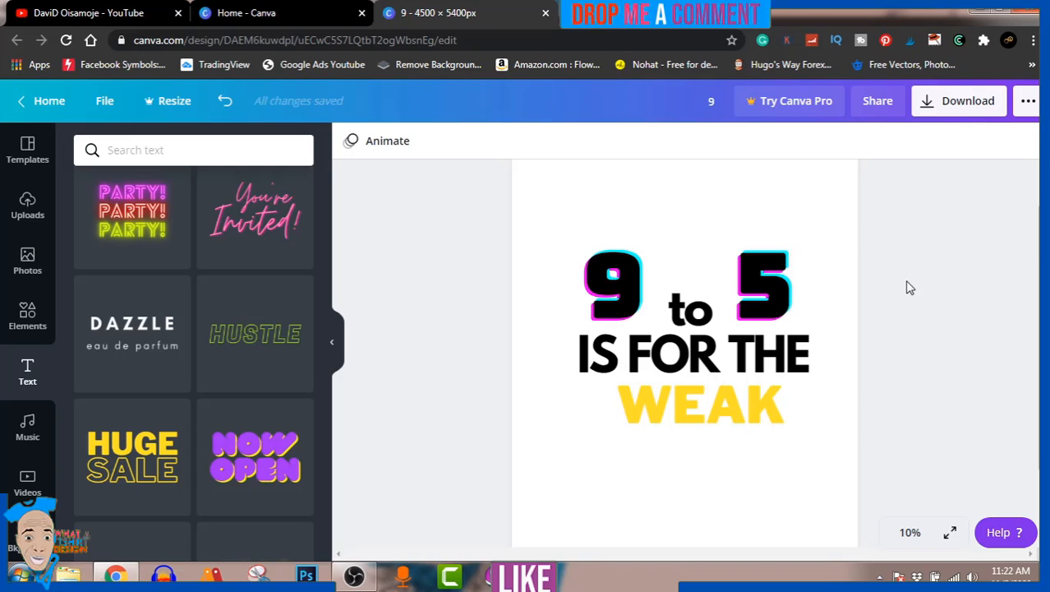
Step: Recolour the WEAK text from yellow to a vivid custom purple and nudge it slightly up towards IS FOR THE
{"action": "left_click", "coordinate": [754, 404]}
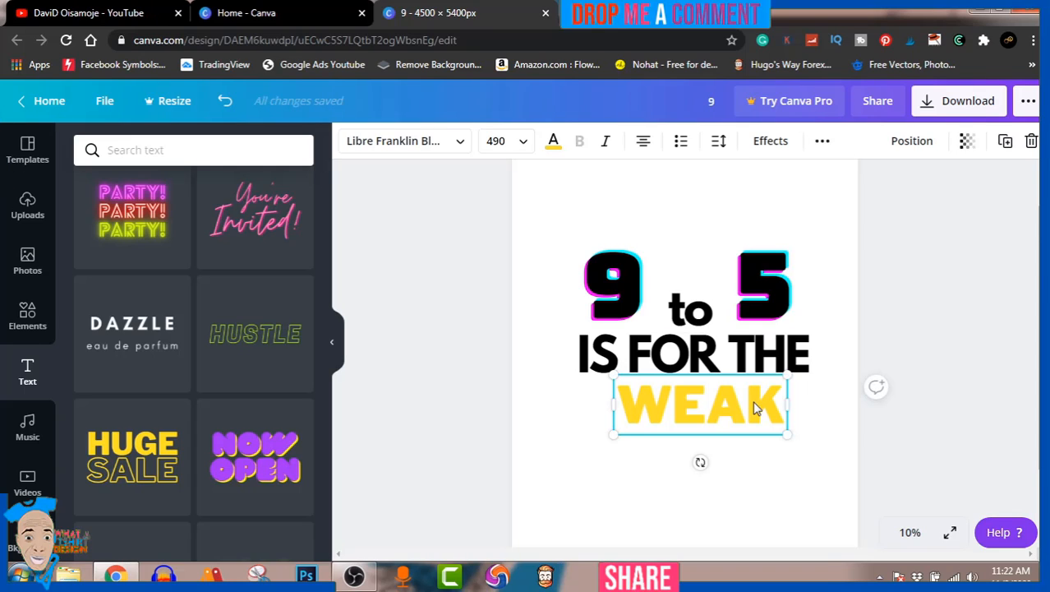
{"action": "left_click", "coordinate": [553, 141]}
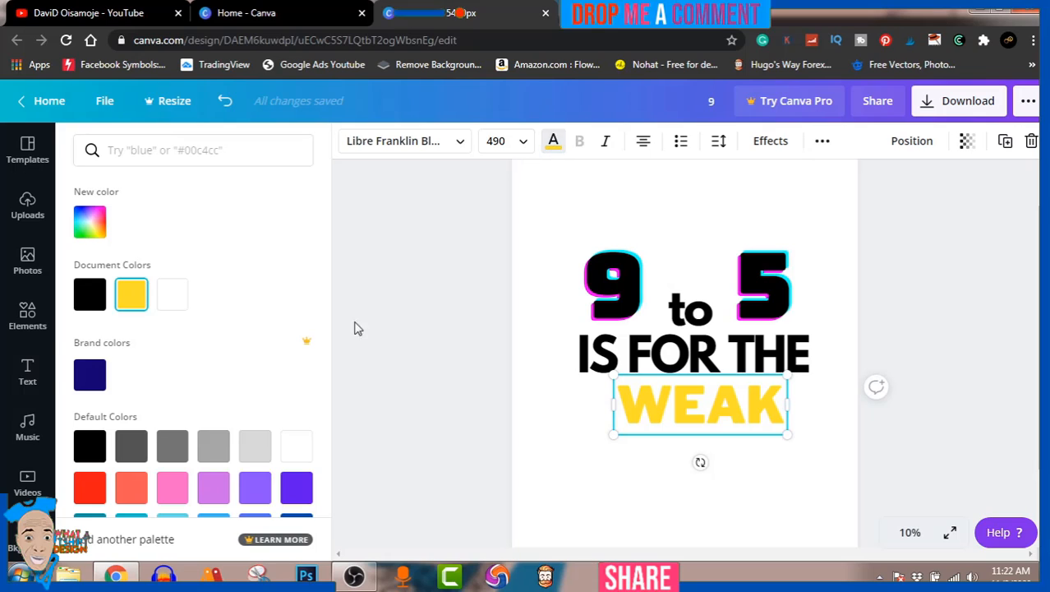
{"action": "left_click", "coordinate": [221, 490]}
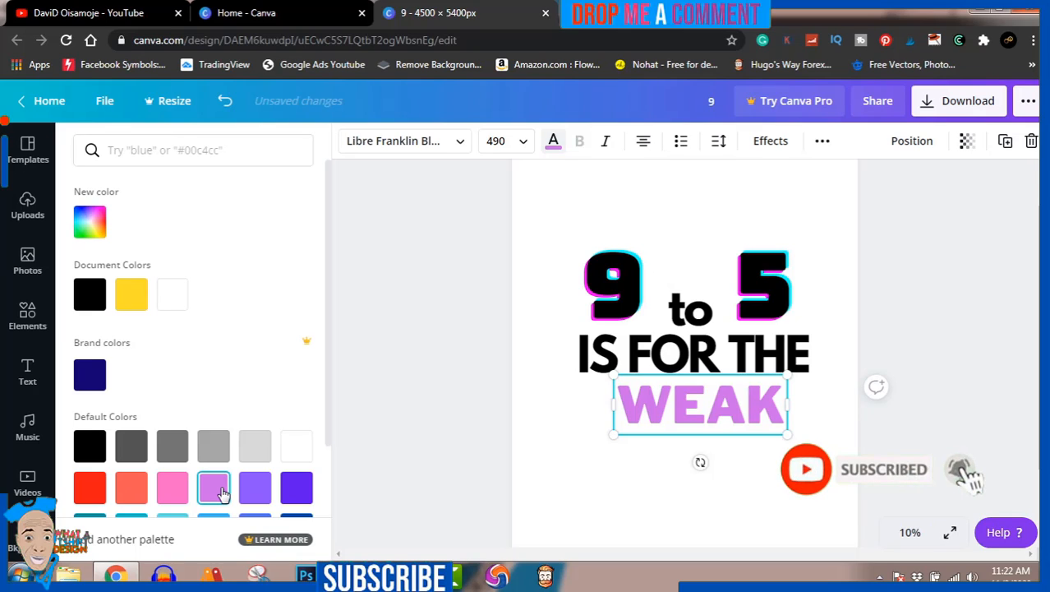
{"action": "left_click", "coordinate": [95, 222]}
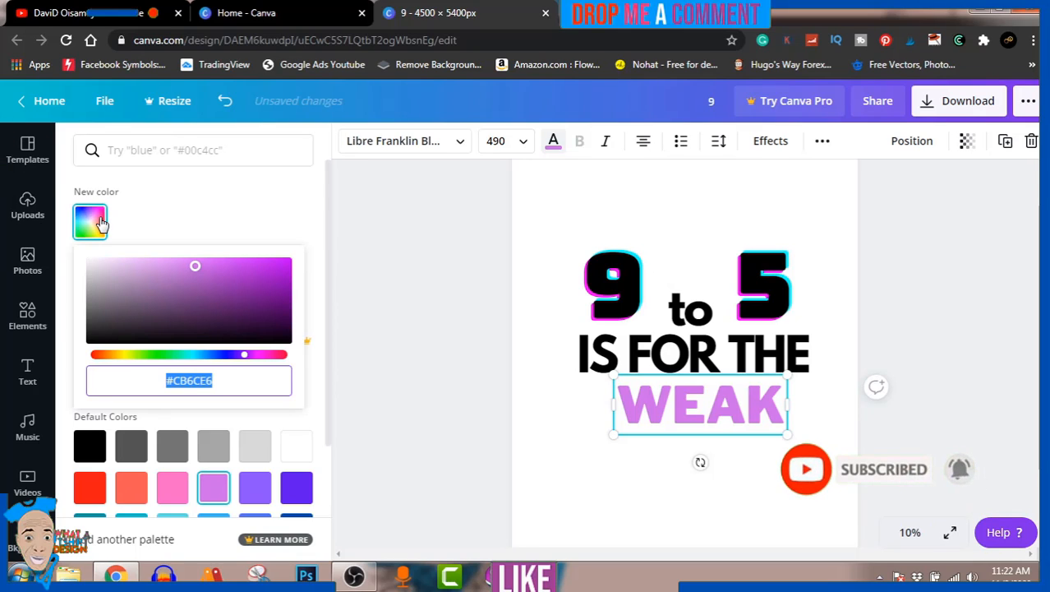
{"action": "left_click", "coordinate": [231, 263]}
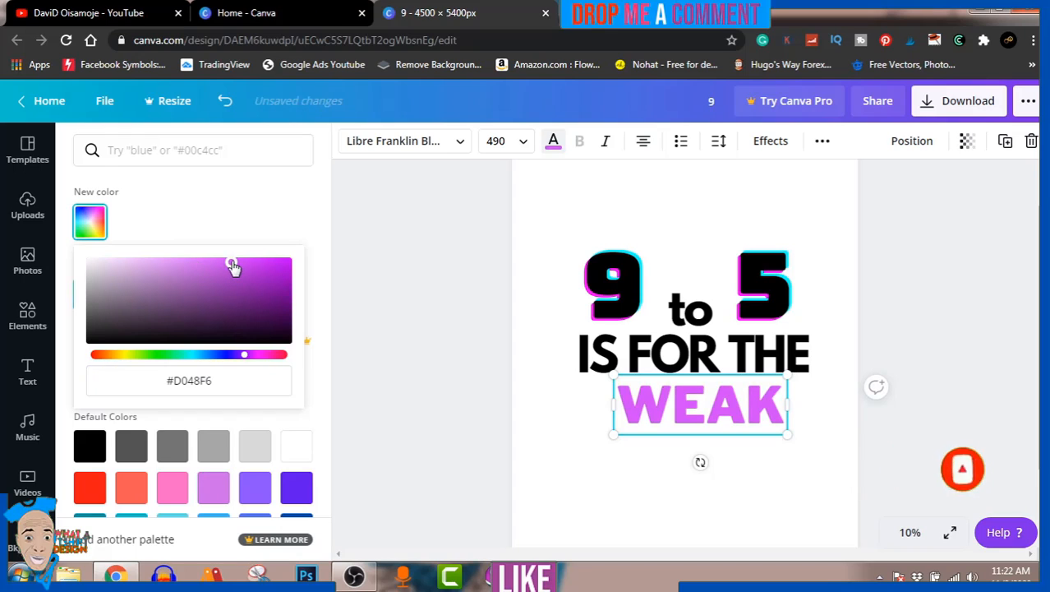
{"action": "left_click", "coordinate": [440, 267]}
{"action": "left_click", "coordinate": [439, 268]}
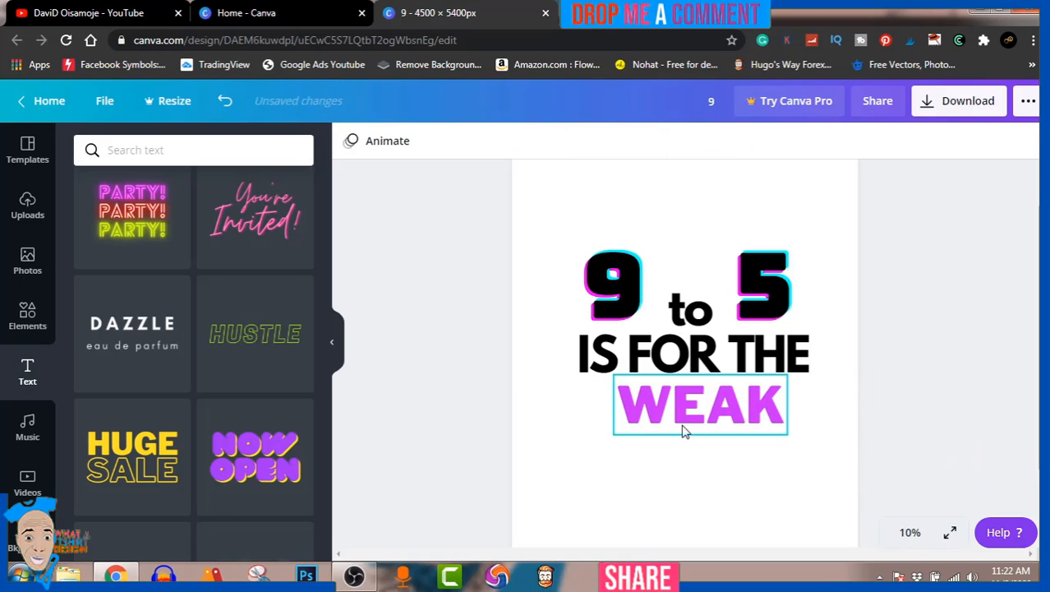
{"action": "left_click_drag", "start_coordinate": [699, 419], "coordinate": [698, 404]}
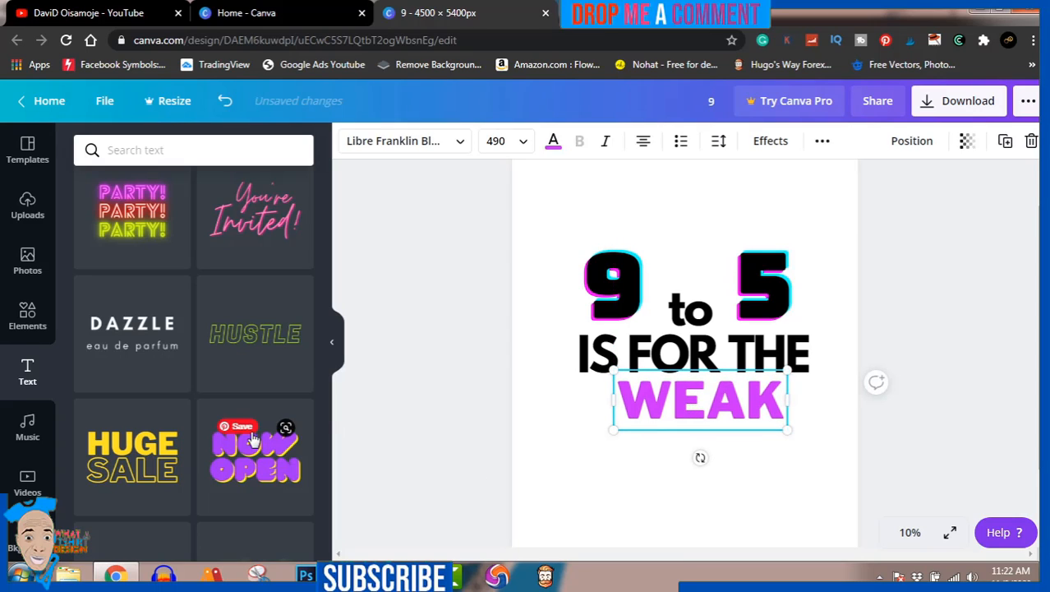
Step: Search the elements for "weak", add the broken bone graphic and place it directly below the WEAK text
{"action": "left_click", "coordinate": [26, 333]}
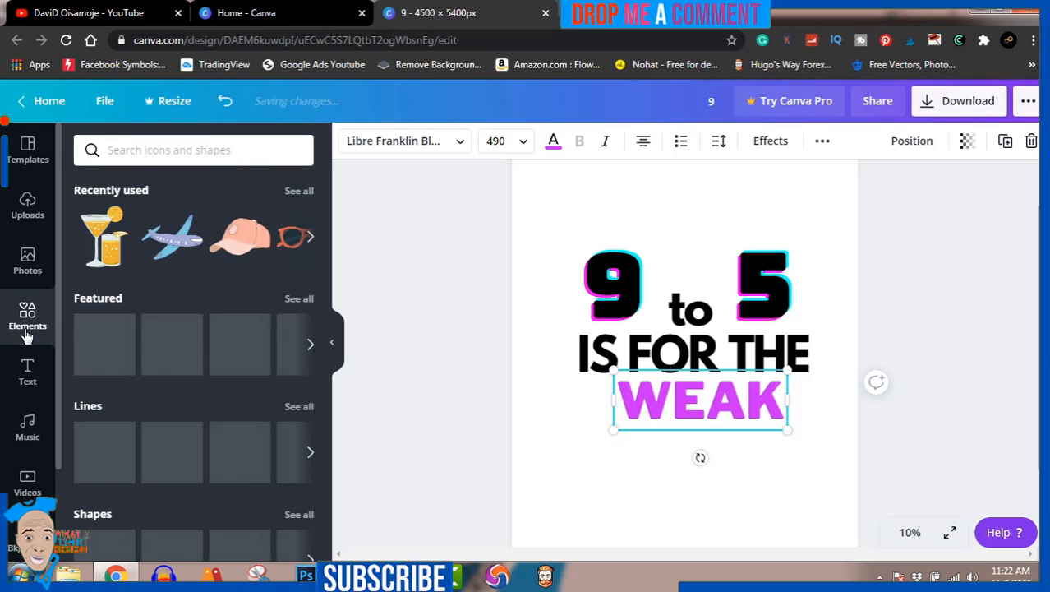
{"action": "left_click", "coordinate": [178, 150]}
{"action": "type", "text": "weak"}
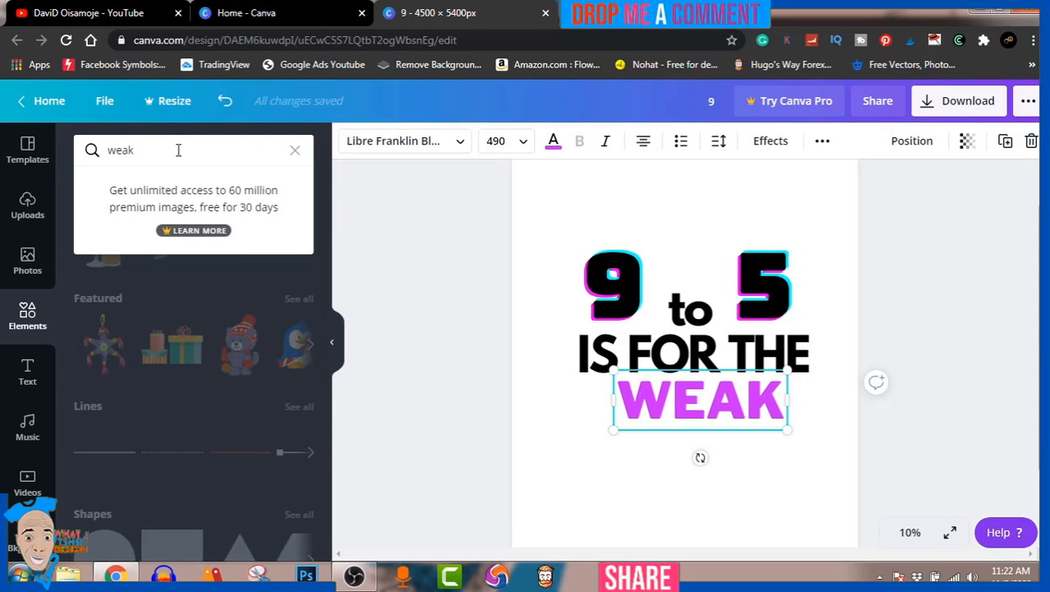
{"action": "key", "text": "Return"}
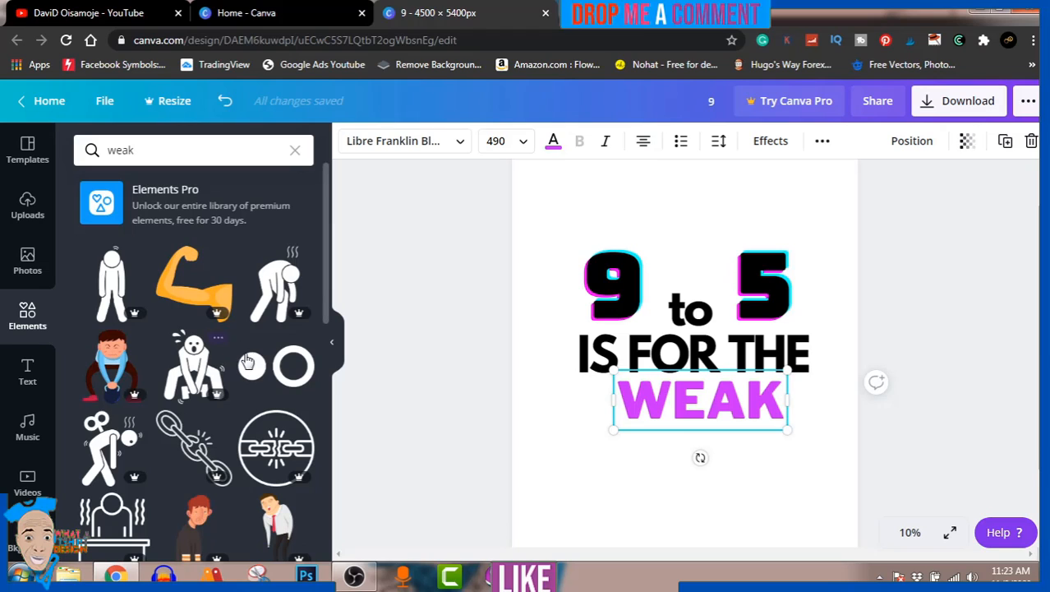
{"action": "scroll", "coordinate": [197, 279], "scroll_direction": "down", "scroll_amount": 4}
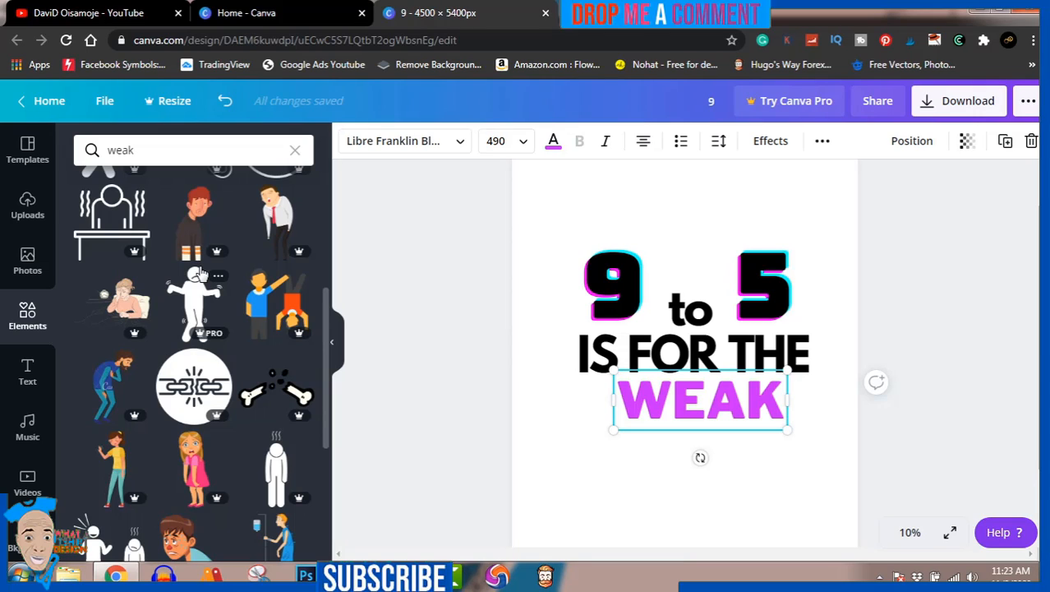
{"action": "scroll", "coordinate": [200, 273], "scroll_direction": "down", "scroll_amount": 1}
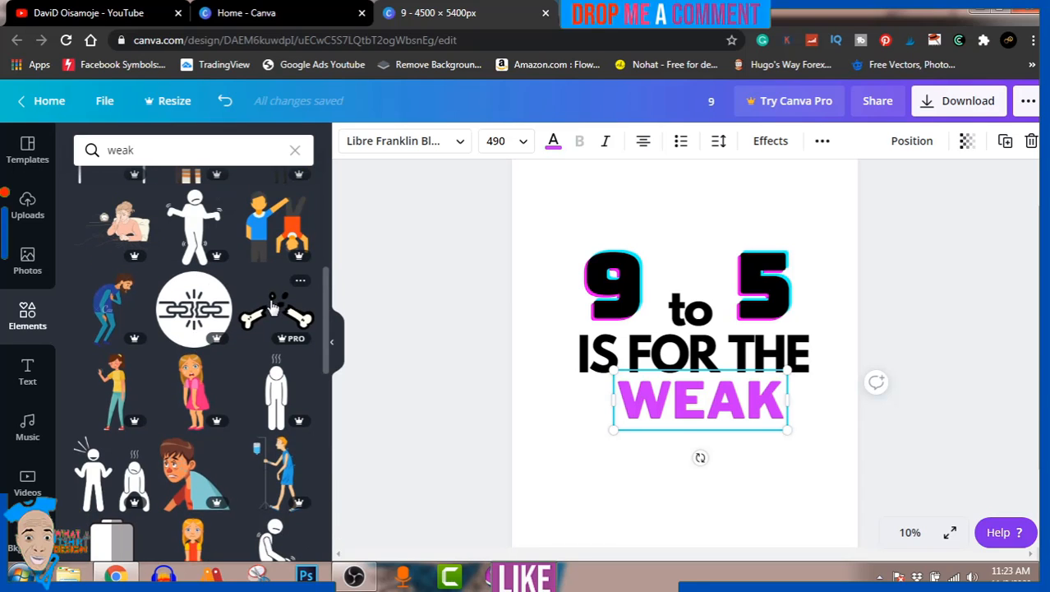
{"action": "left_click", "coordinate": [273, 306]}
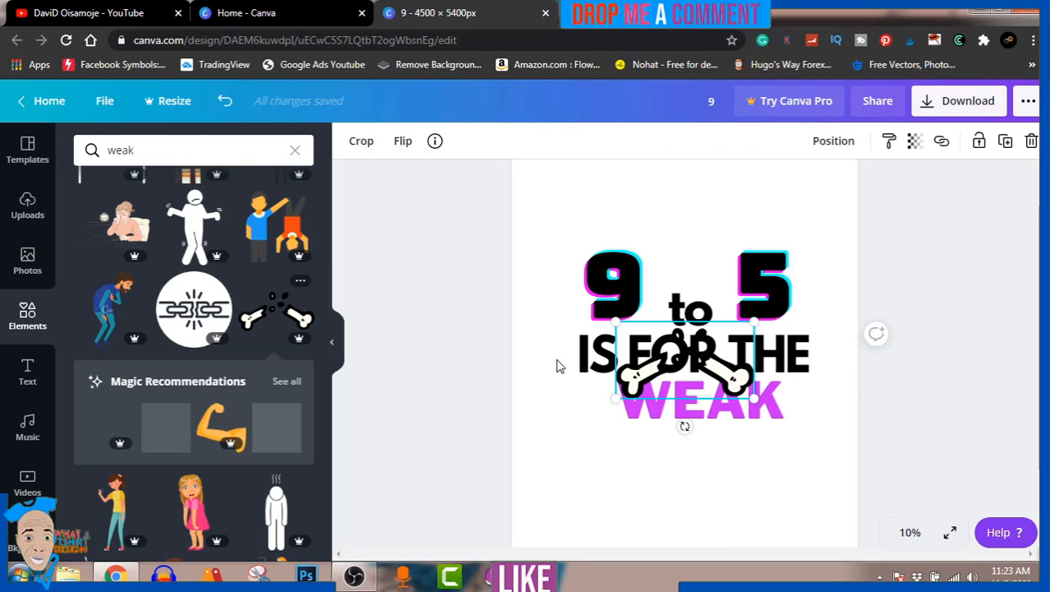
{"action": "left_click_drag", "start_coordinate": [728, 375], "coordinate": [733, 462]}
{"action": "left_click", "coordinate": [941, 375]}
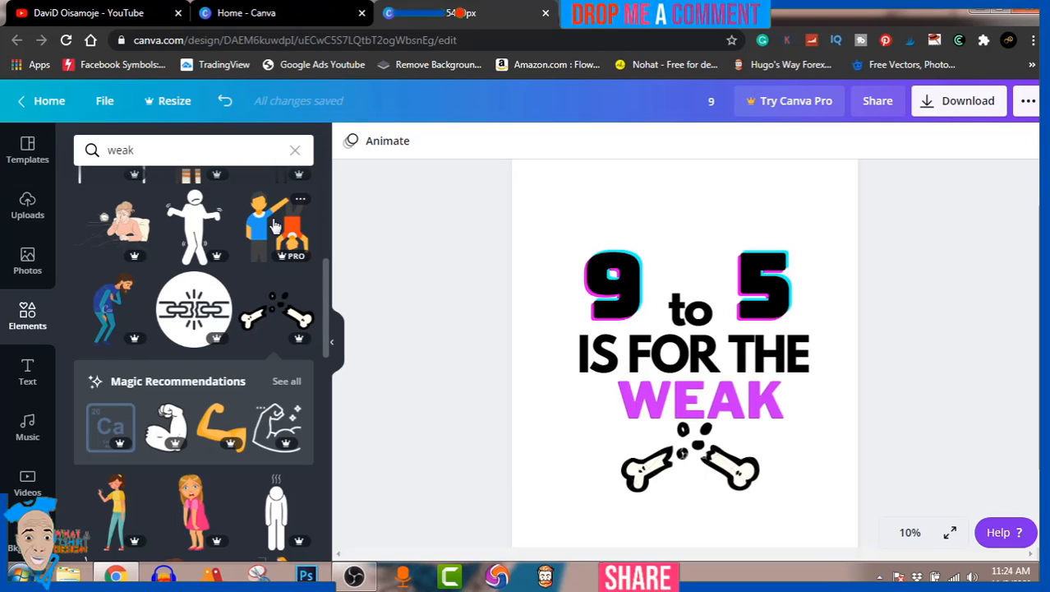
{"action": "scroll", "coordinate": [286, 347], "scroll_direction": "down", "scroll_amount": 5}
{"action": "scroll", "coordinate": [284, 471], "scroll_direction": "down", "scroll_amount": 5}
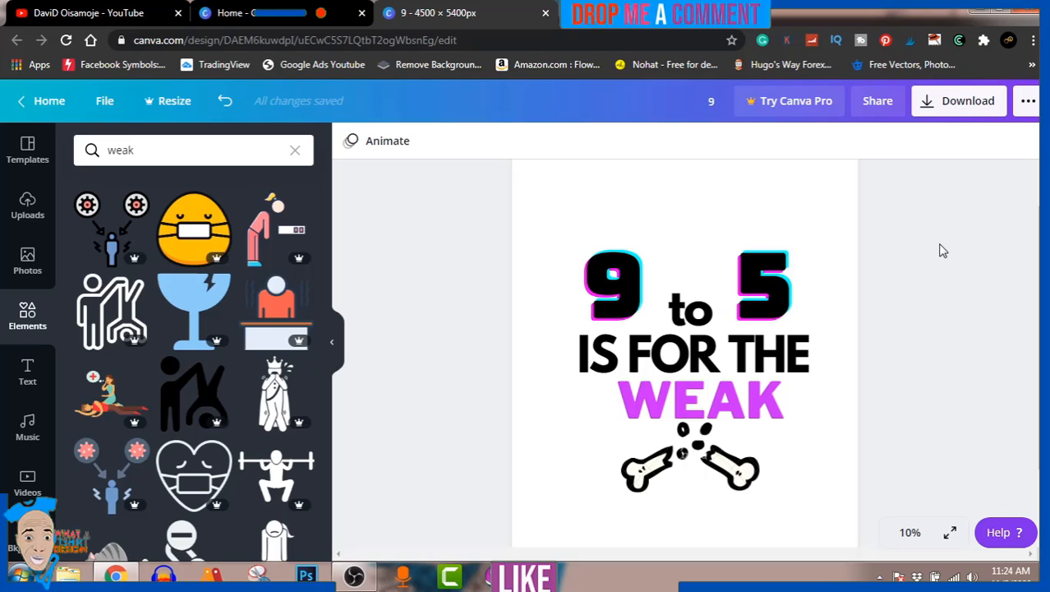
Step: Try to download the design as a free watermarked PNG draft and dismiss the upgrade offer
{"action": "left_click", "coordinate": [966, 111]}
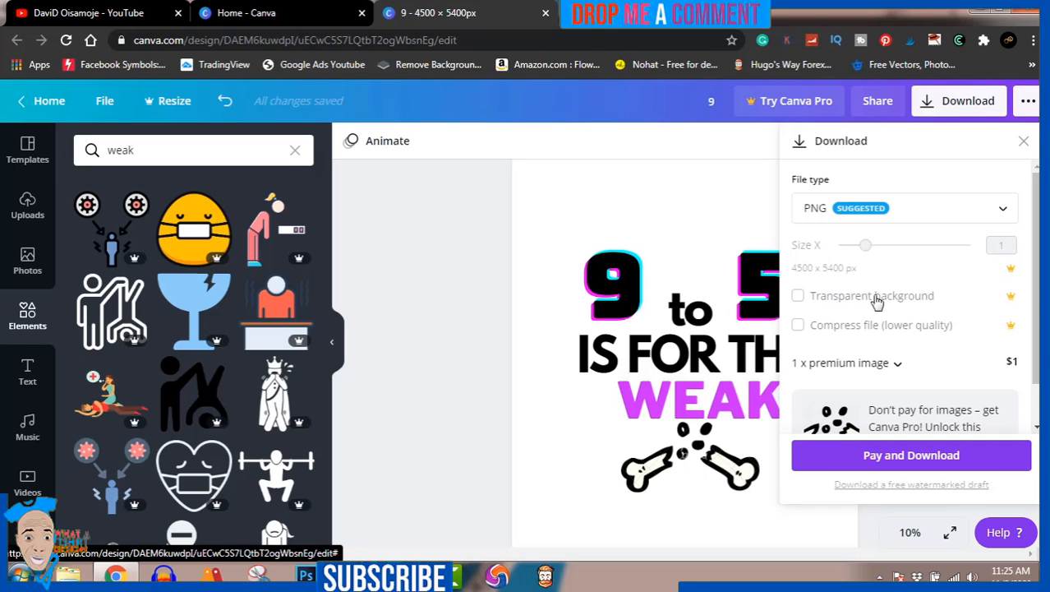
{"action": "left_click", "coordinate": [949, 484]}
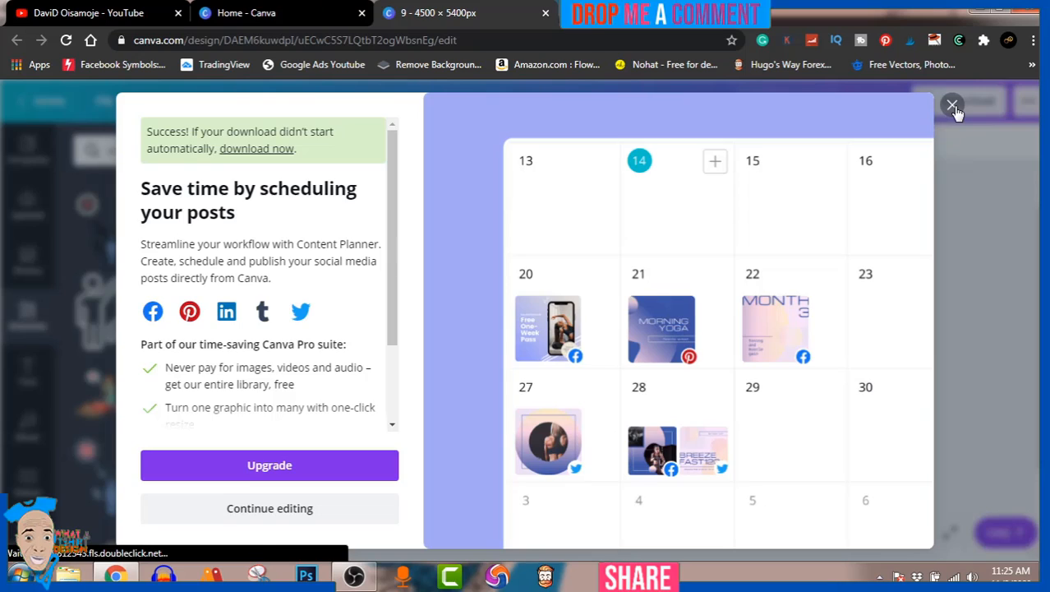
{"action": "left_click", "coordinate": [953, 106]}
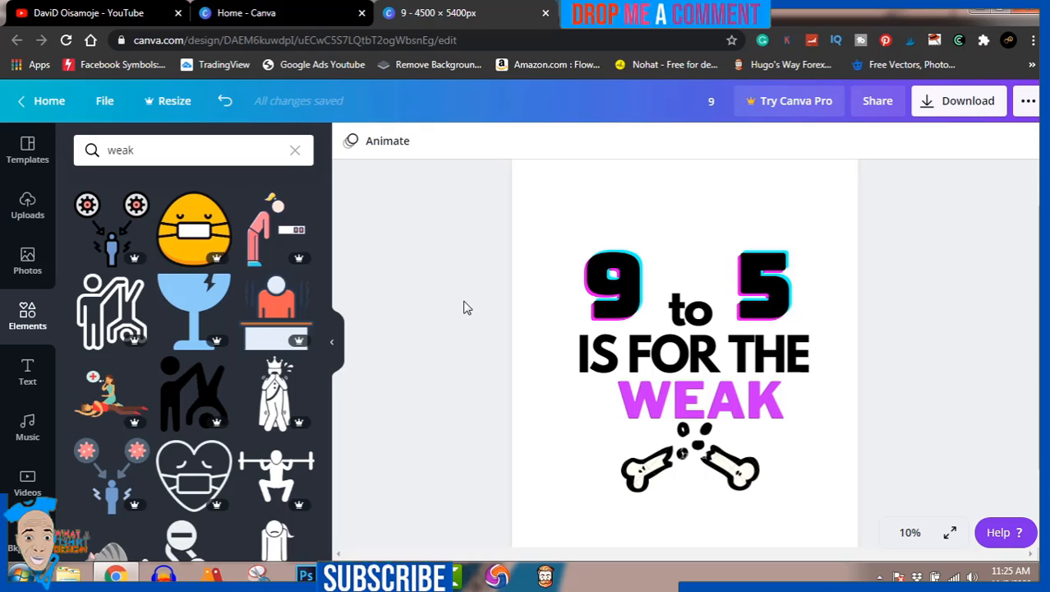
Step: Download the free watermarked PNG draft of the design again and close the post-scheduling offer
{"action": "scroll", "coordinate": [423, 385], "scroll_direction": "down", "scroll_amount": 2}
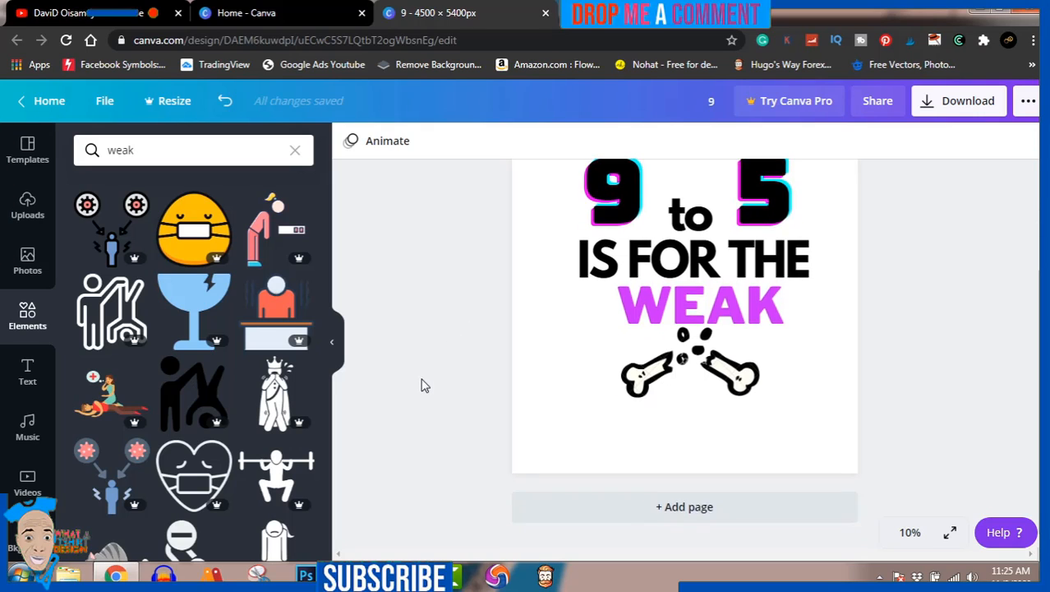
{"action": "scroll", "coordinate": [424, 385], "scroll_direction": "up", "scroll_amount": 3}
{"action": "scroll", "coordinate": [424, 386], "scroll_direction": "down", "scroll_amount": 1}
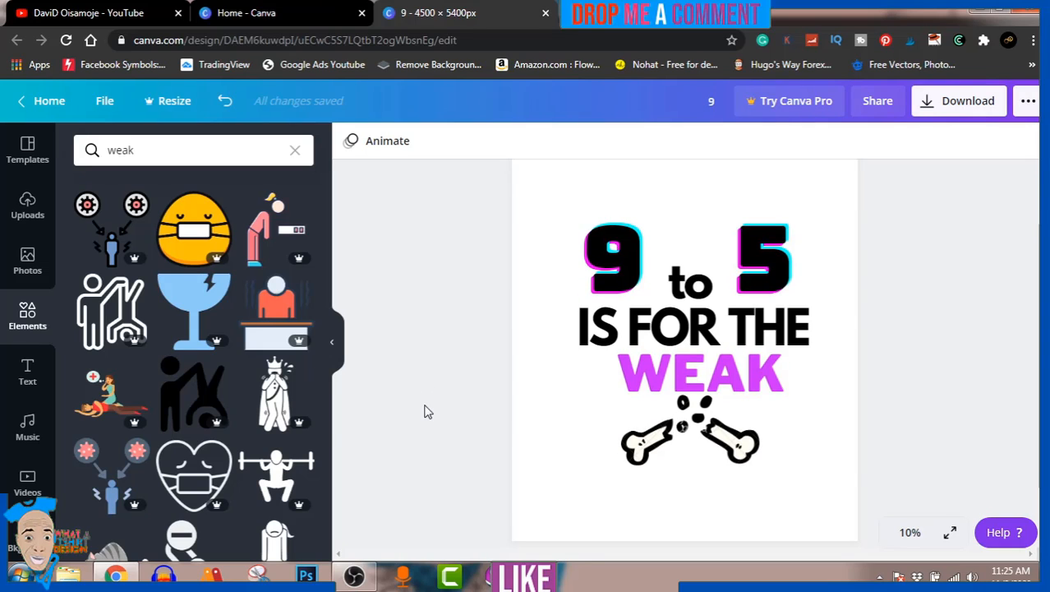
{"action": "left_click", "coordinate": [971, 103]}
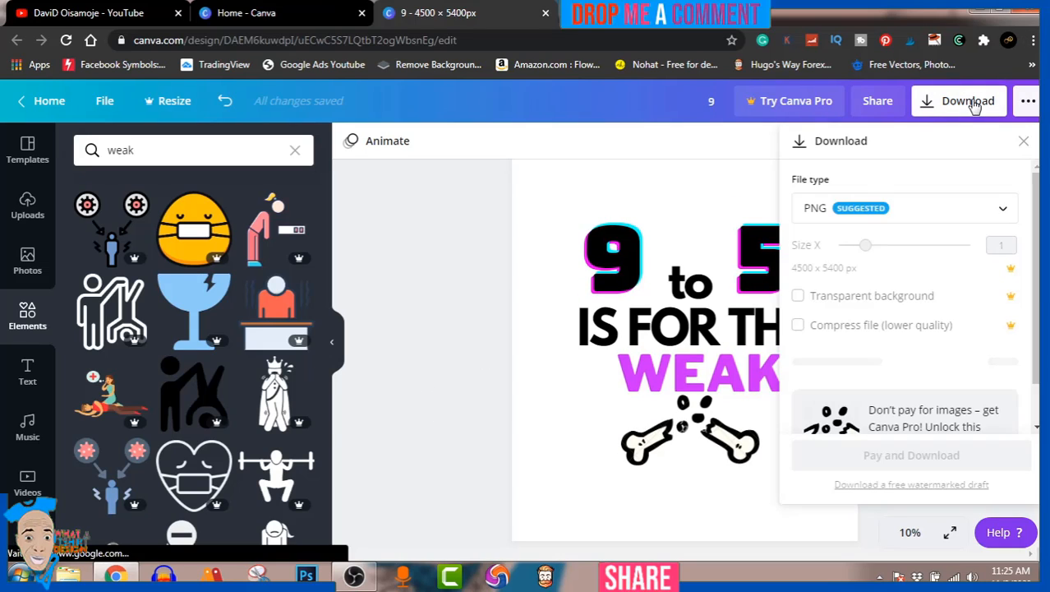
{"action": "left_click", "coordinate": [917, 484]}
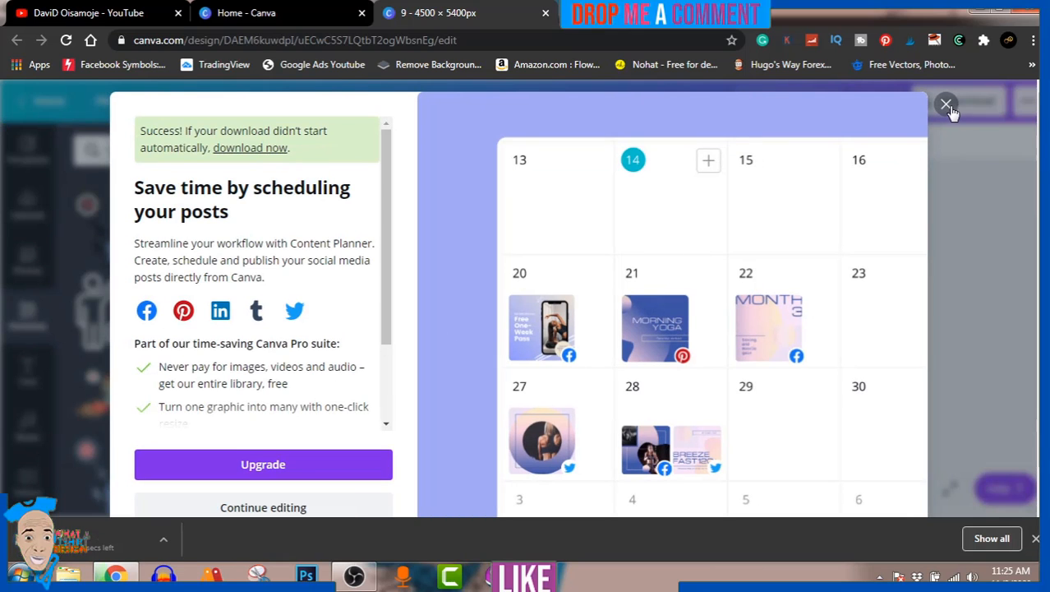
{"action": "left_click", "coordinate": [951, 105]}
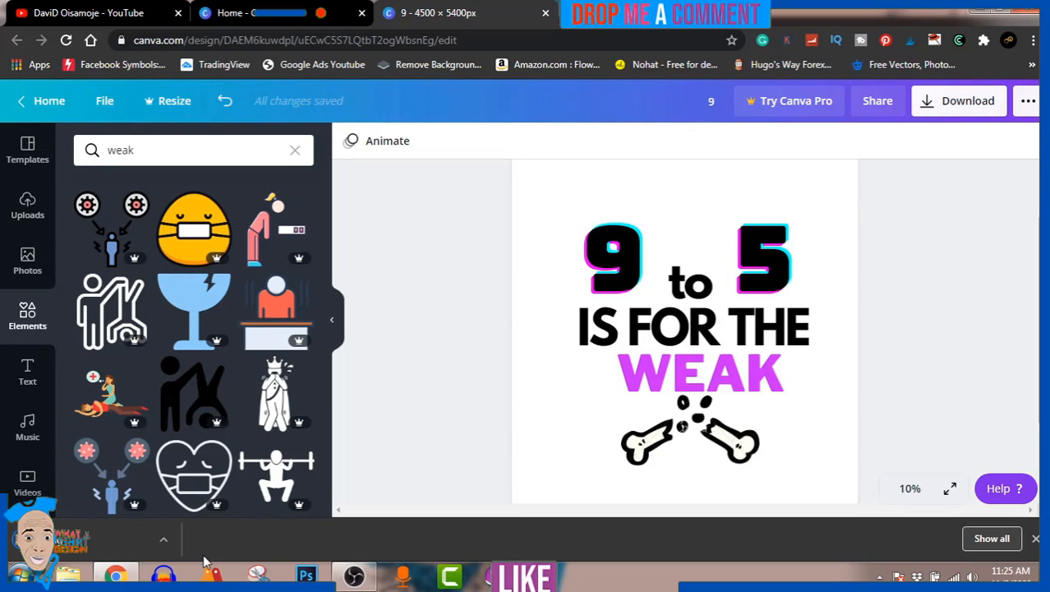
Step: Show the downloaded PNG file 9 in its folder and open it in Windows Photo Viewer to check the design
{"action": "left_click", "coordinate": [163, 537]}
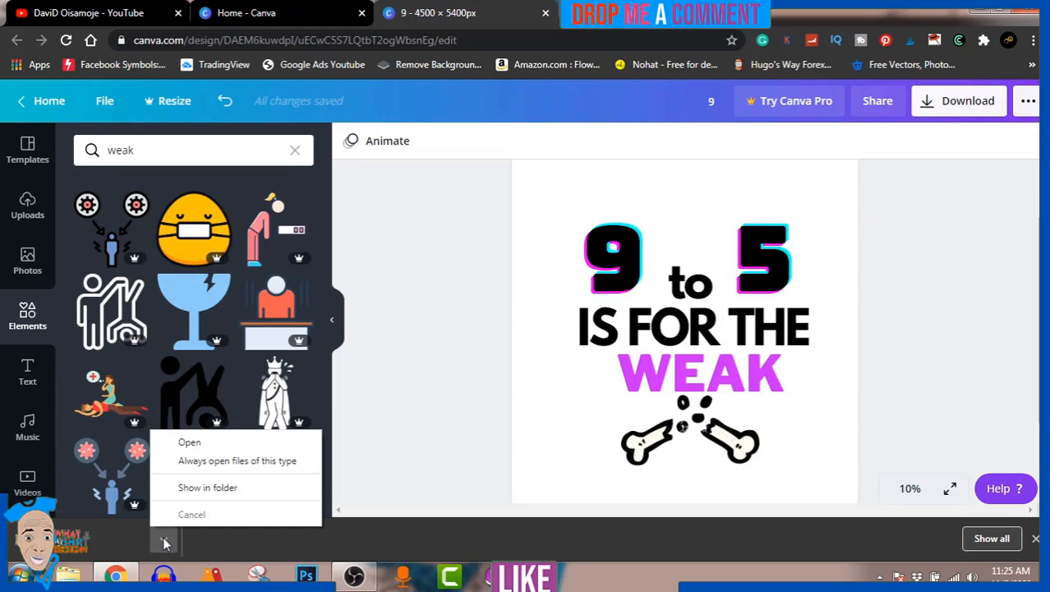
{"action": "left_click", "coordinate": [208, 487]}
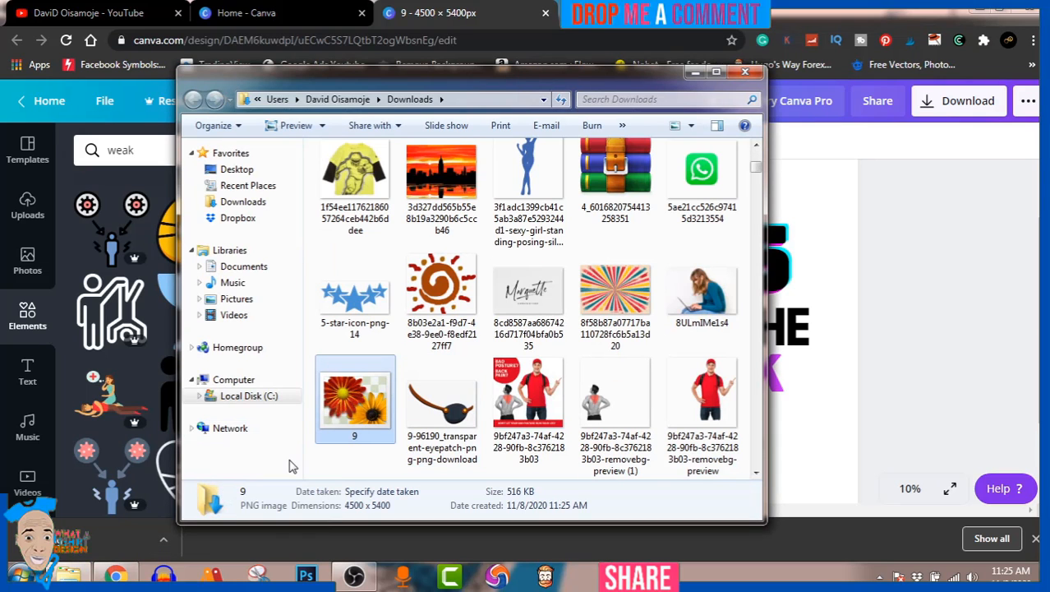
{"action": "double_click", "coordinate": [359, 400]}
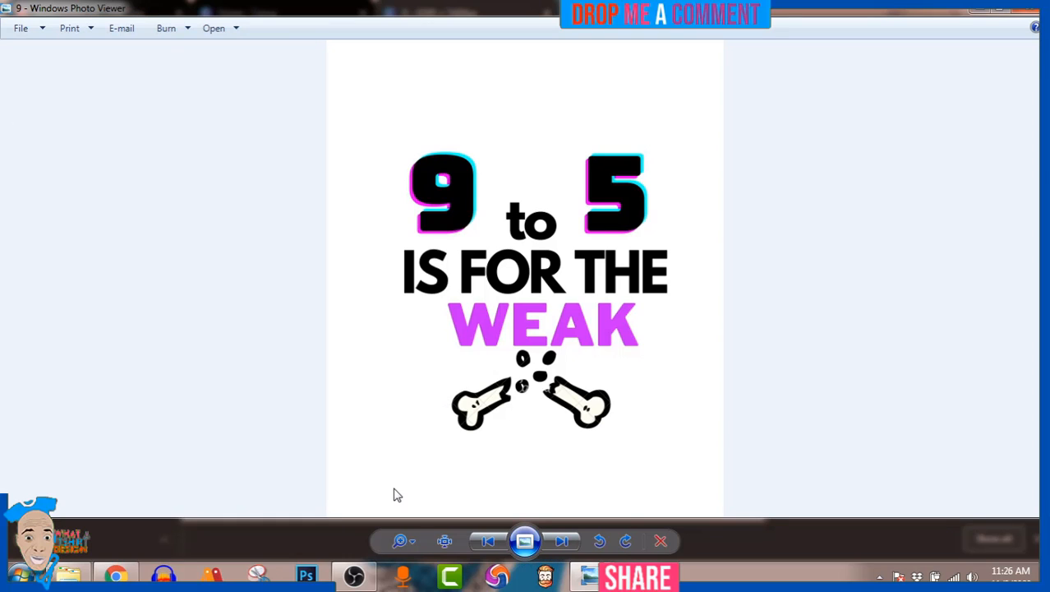
{"action": "left_click", "coordinate": [354, 578]}
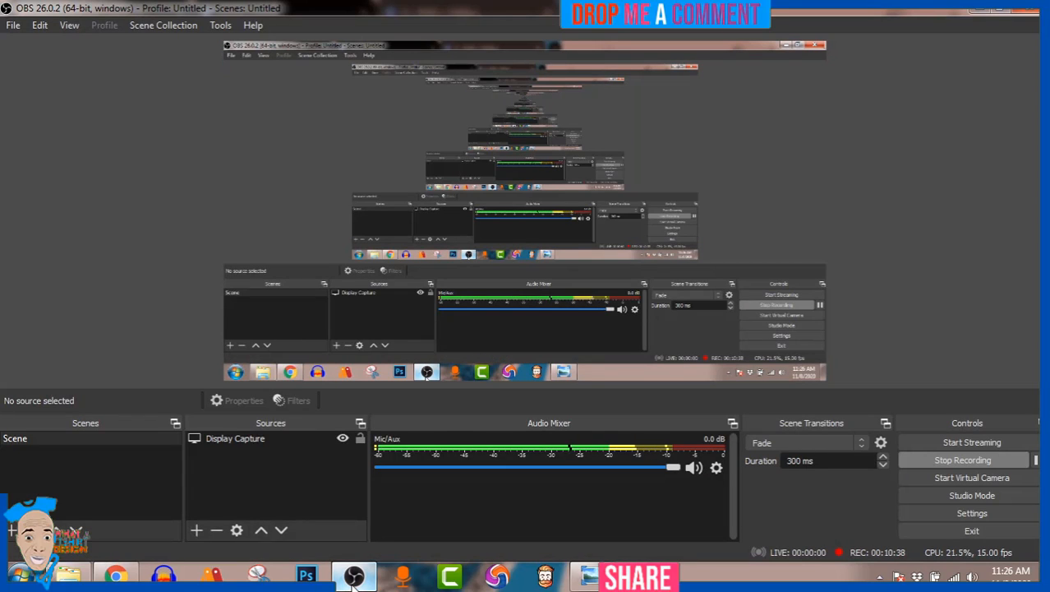
{"action": "left_click", "coordinate": [352, 580]}
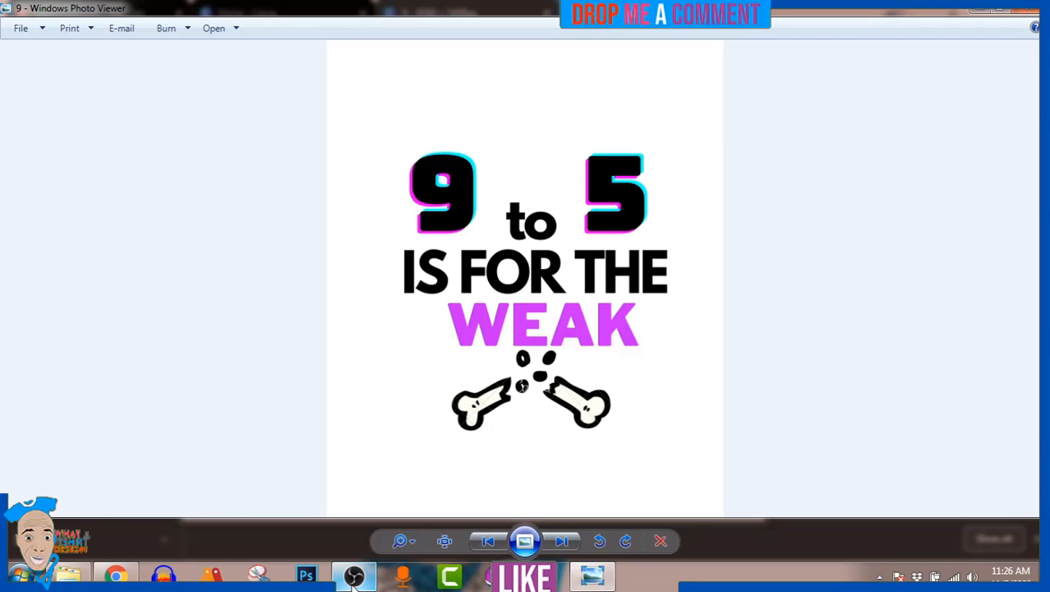
{"action": "left_click", "coordinate": [354, 577]}
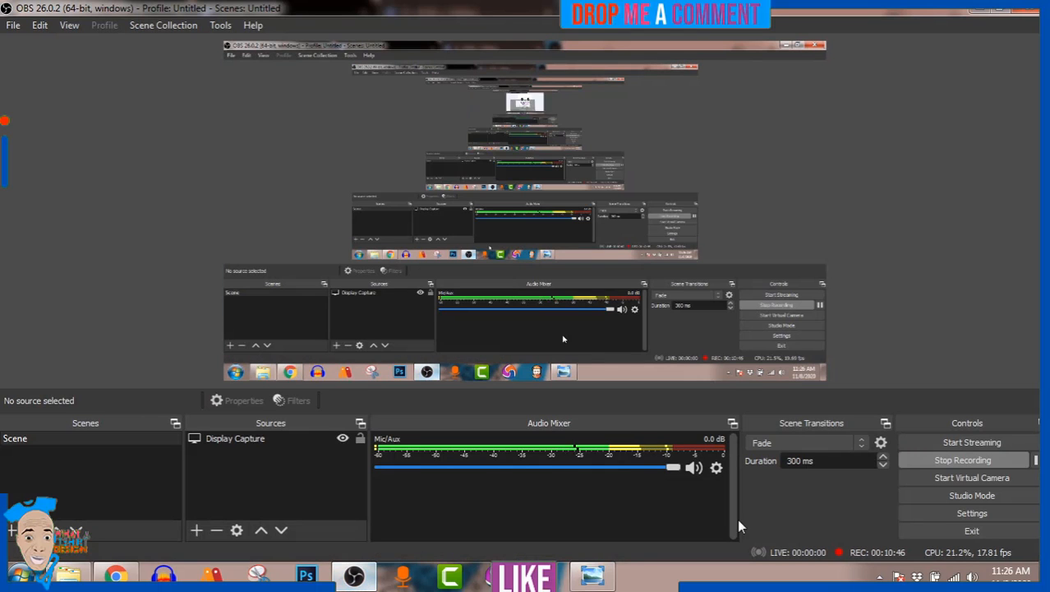